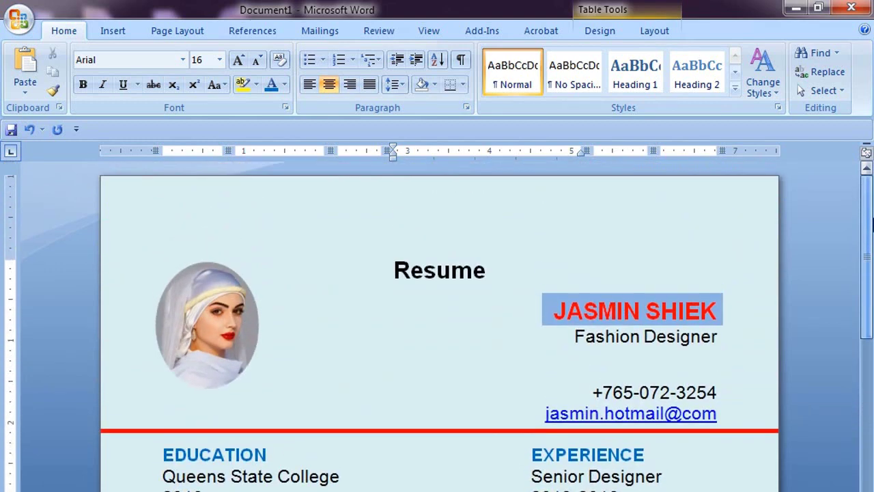
- Scroll up and down through the finished light blue resume to review it
drag(872, 229, 872, 266)
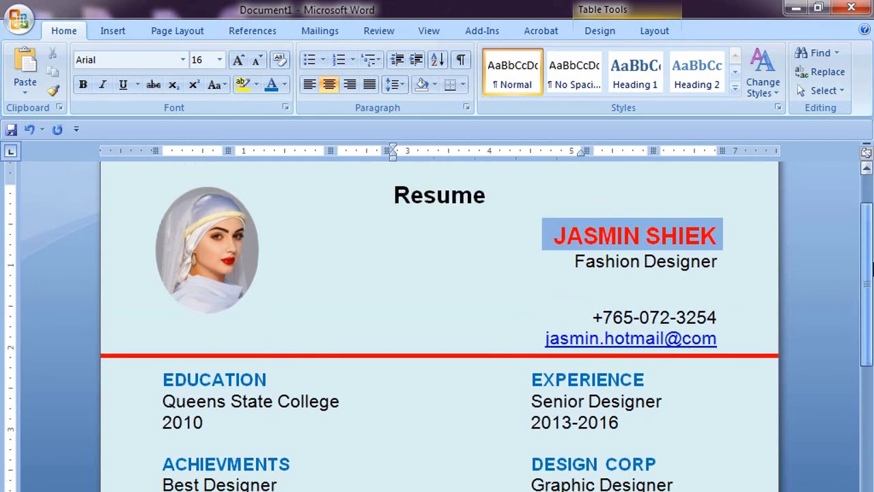
mouse_move(871, 266)
mouse_down()
mouse_move(871, 326)
mouse_move(872, 224)
mouse_up()
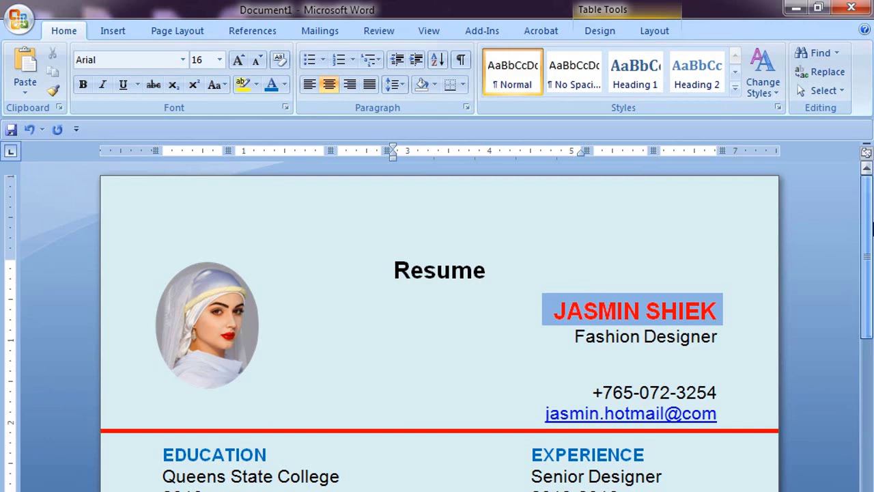
mouse_move(872, 239)
mouse_down()
mouse_move(872, 301)
mouse_move(871, 229)
mouse_up()
drag(871, 229, 871, 263)
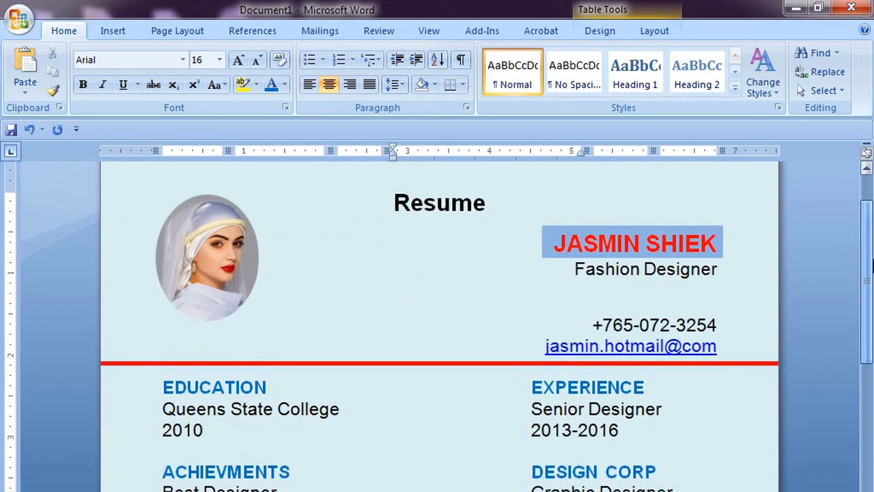
drag(872, 266, 871, 270)
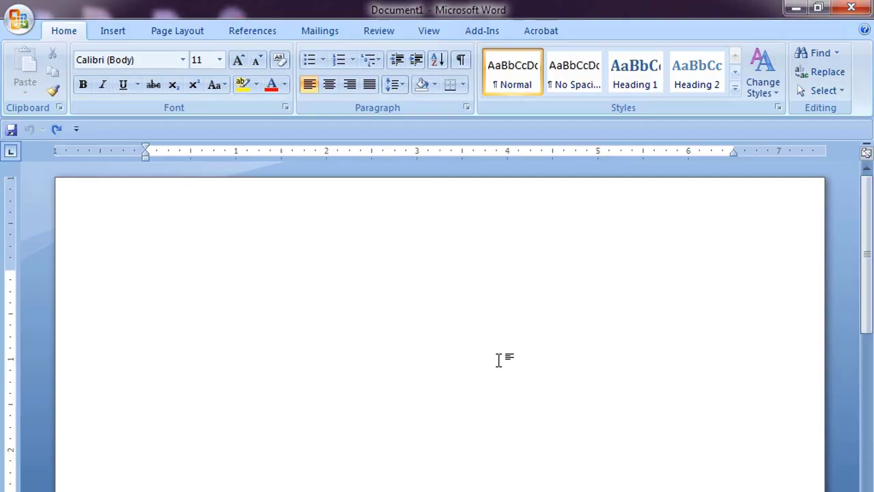
- Set the paper size to A4 with Moderate margins
click(174, 32)
click(156, 77)
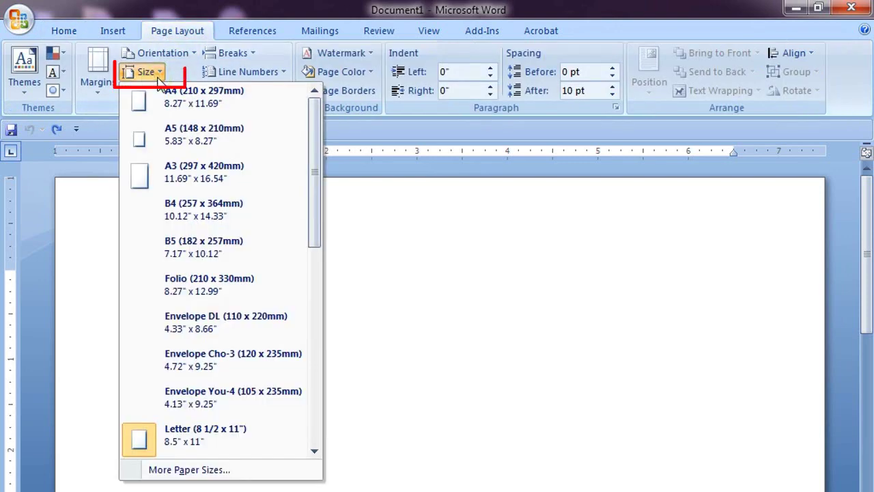
click(178, 102)
click(98, 75)
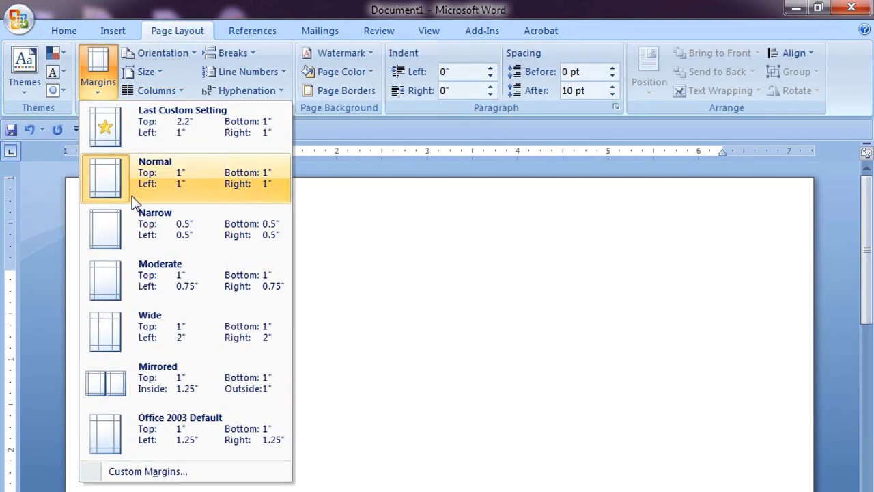
click(147, 279)
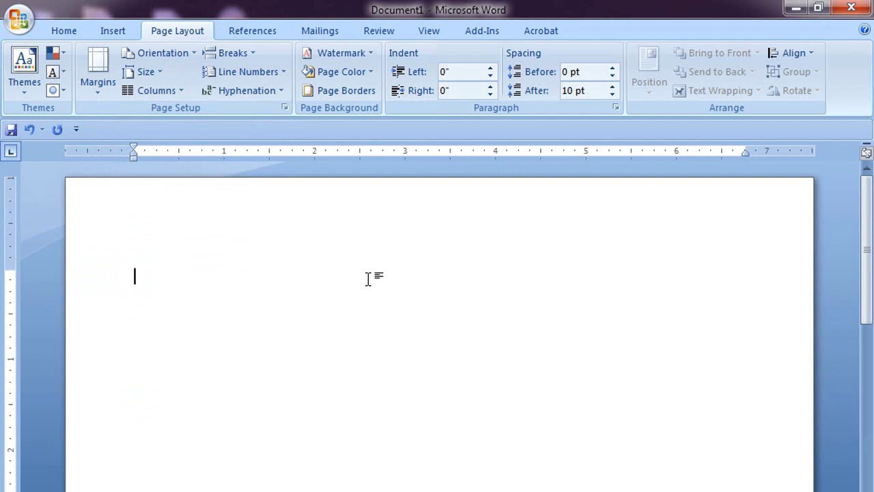
- Set the text to Arial, 20 pt, centred
click(64, 30)
click(154, 60)
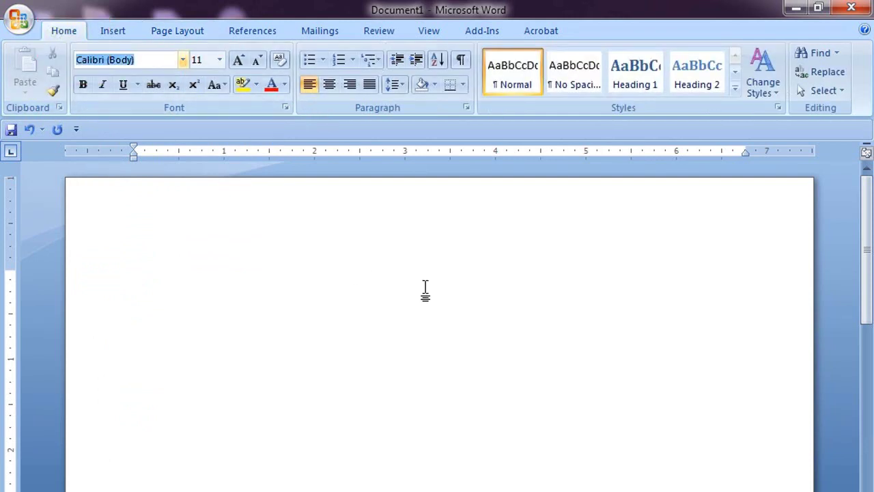
text(Arial)
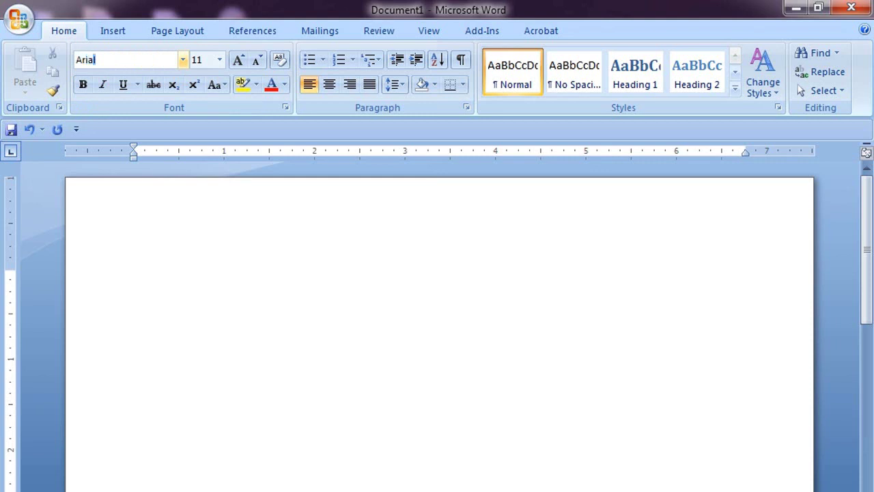
key(Return)
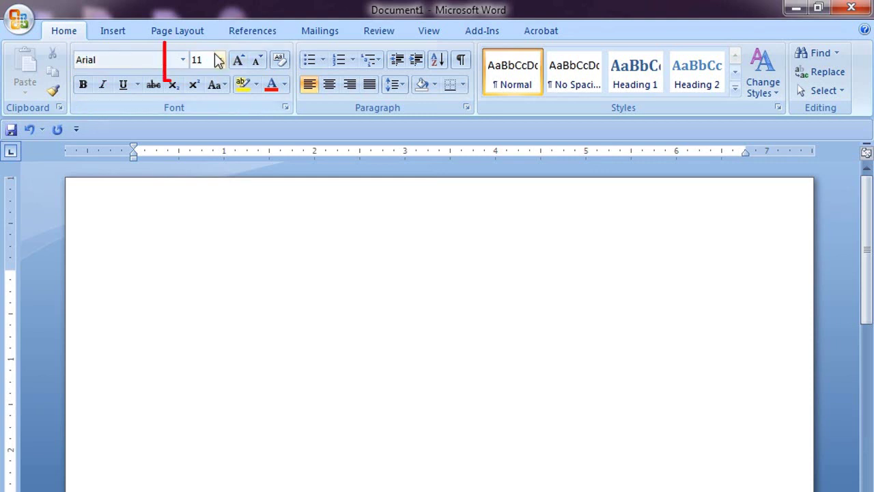
click(209, 60)
text(20)
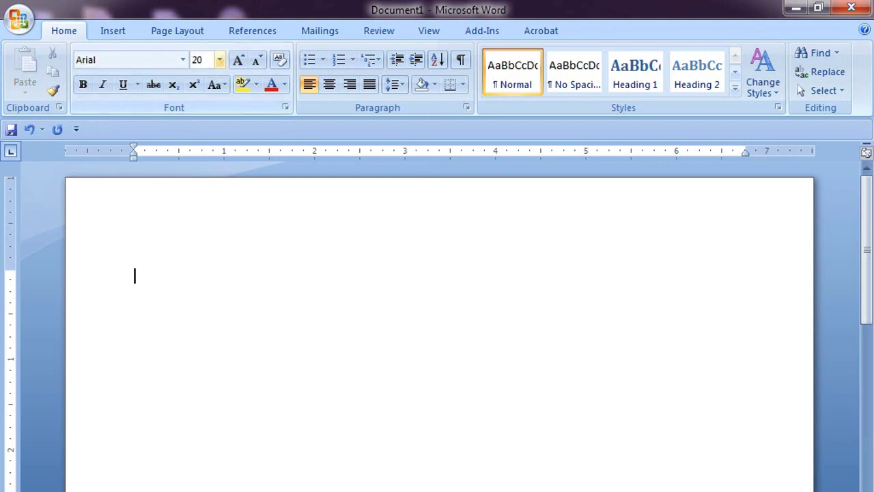
key(Return)
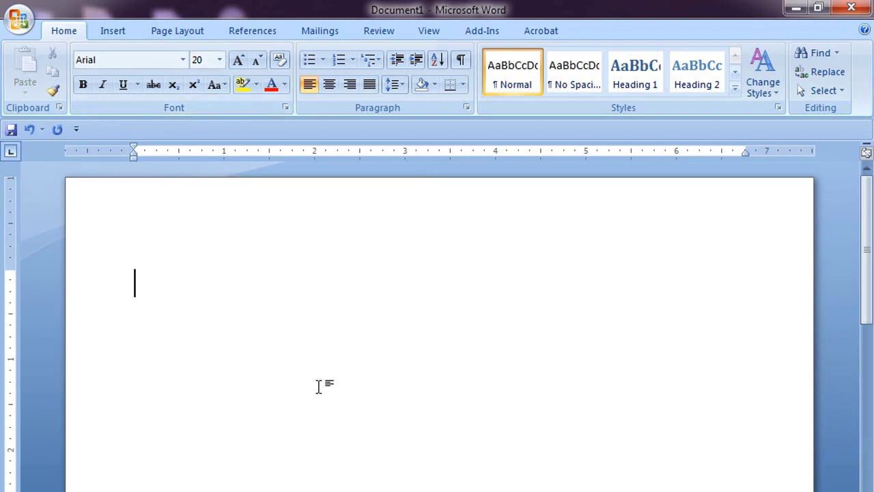
click(329, 84)
- Colour the page Aqua, Accent 5, Lighter 80%
click(177, 31)
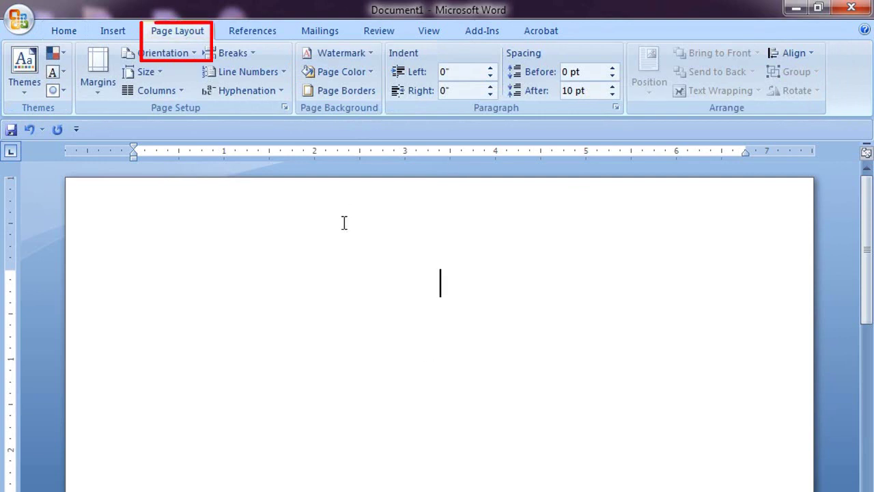
click(373, 71)
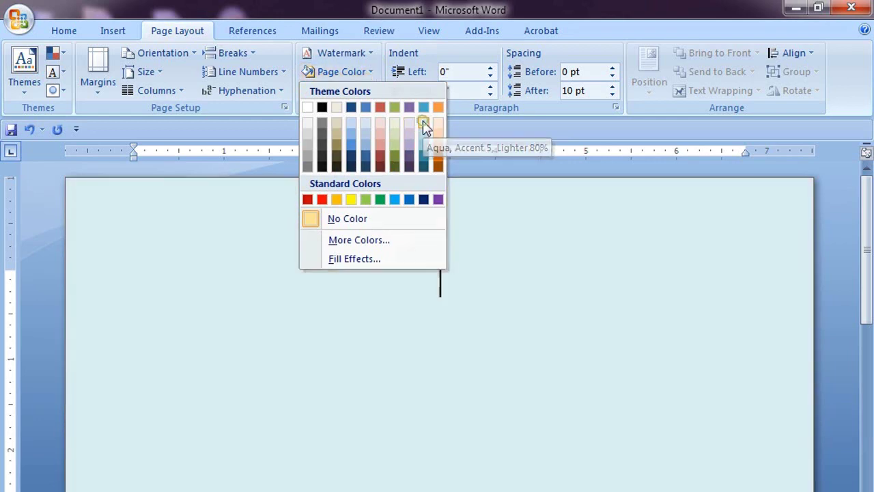
click(423, 120)
- Type the Resume title, the name with 'Fashion Designer', the phone number and e-mail on separate lines
text(Res)
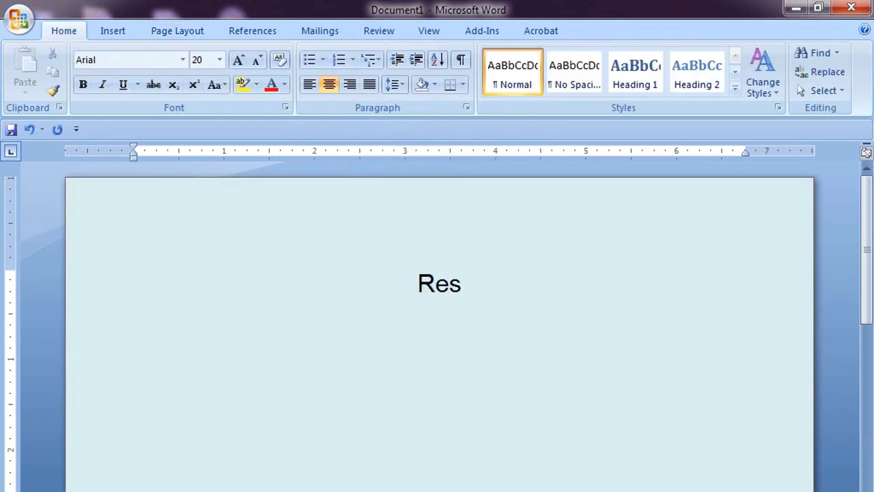
text(ume)
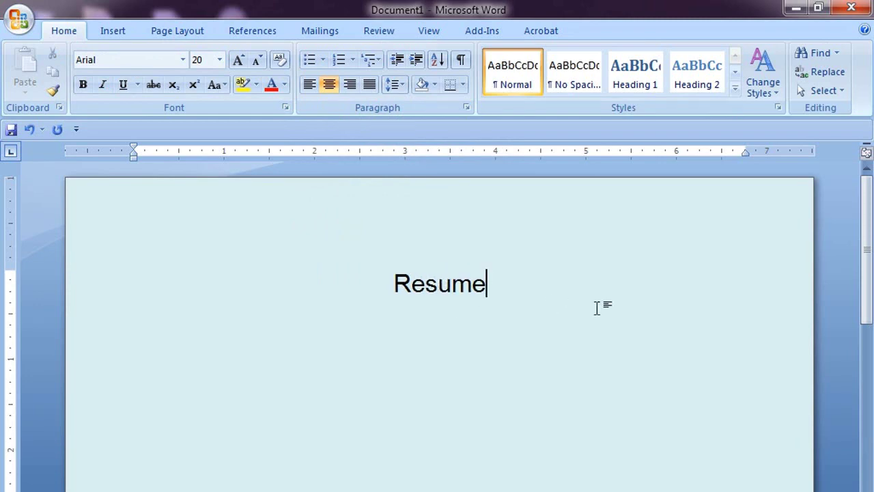
key(Return)
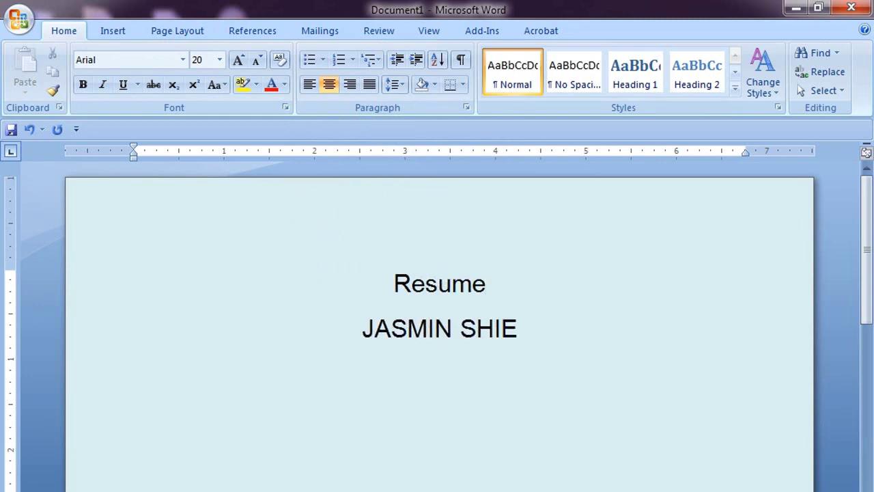
text(shion Design)
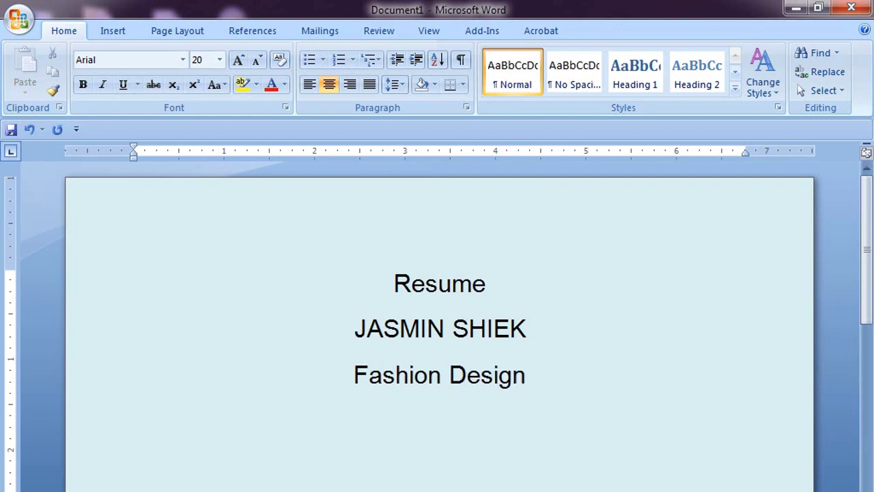
text(er)
key(Return)
key(Return)
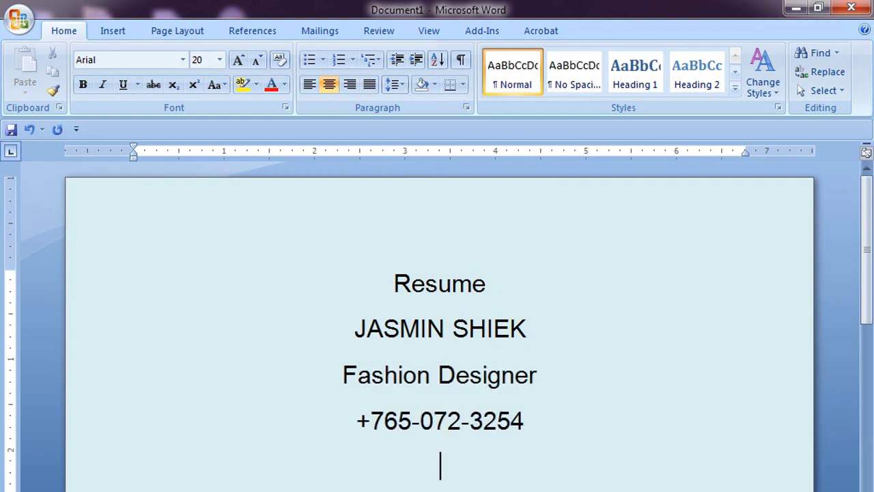
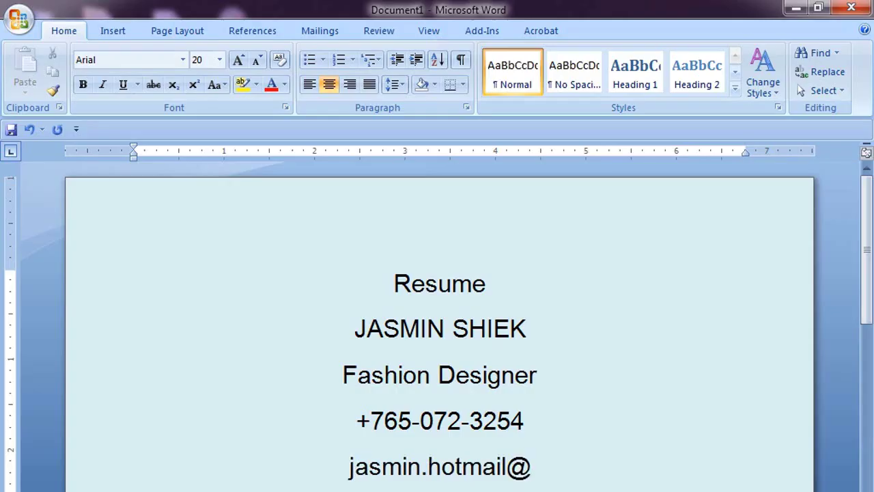
- Make the Resume title and name lines bold
drag(535, 332, 389, 292)
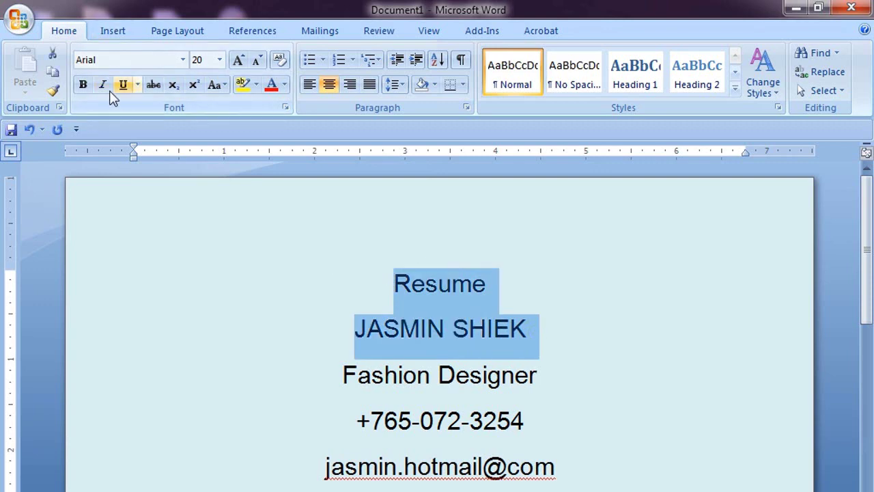
click(82, 84)
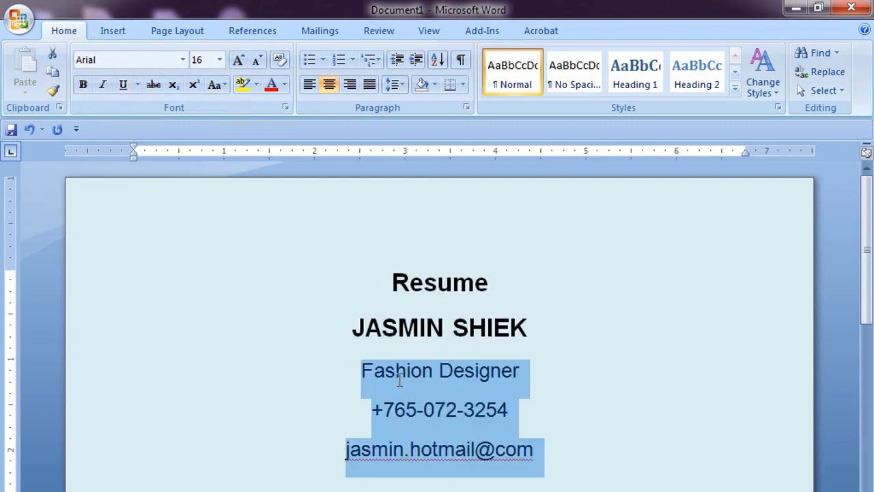
click(414, 400)
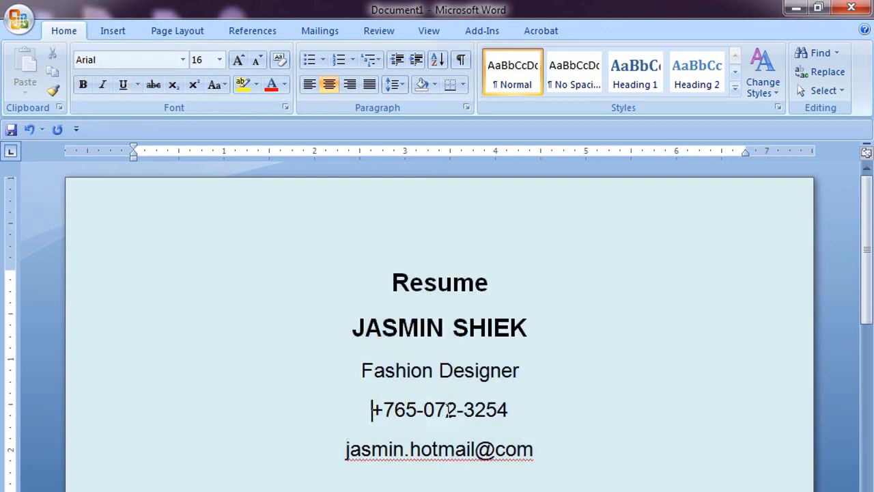
- Set 0 pt spacing after the name, job title, phone and e-mail lines, with a blank line between
drag(530, 377, 352, 327)
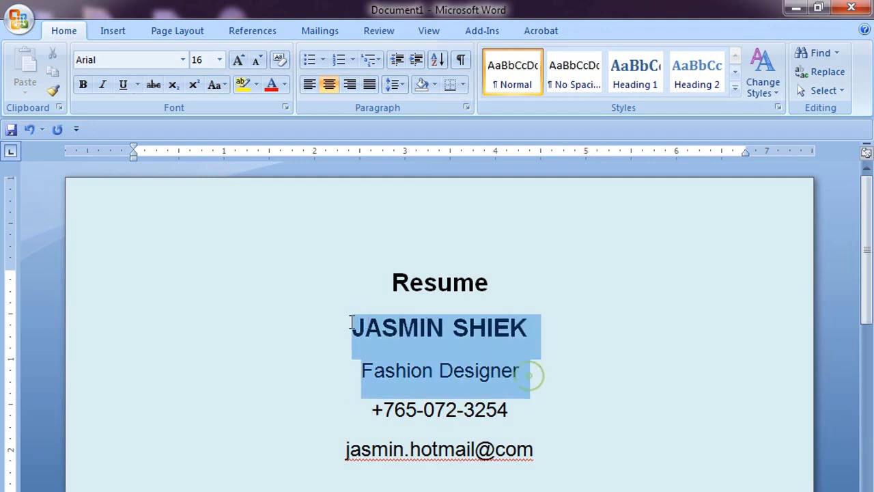
click(177, 31)
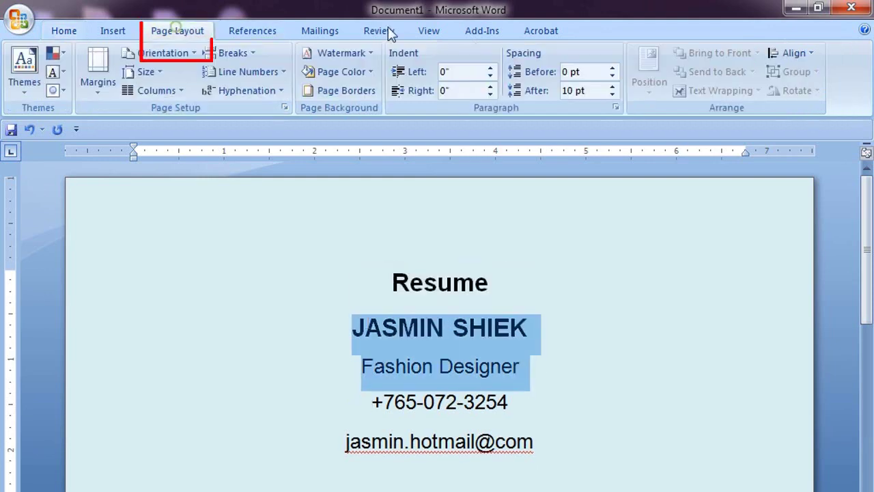
click(613, 93)
click(349, 389)
key(Return)
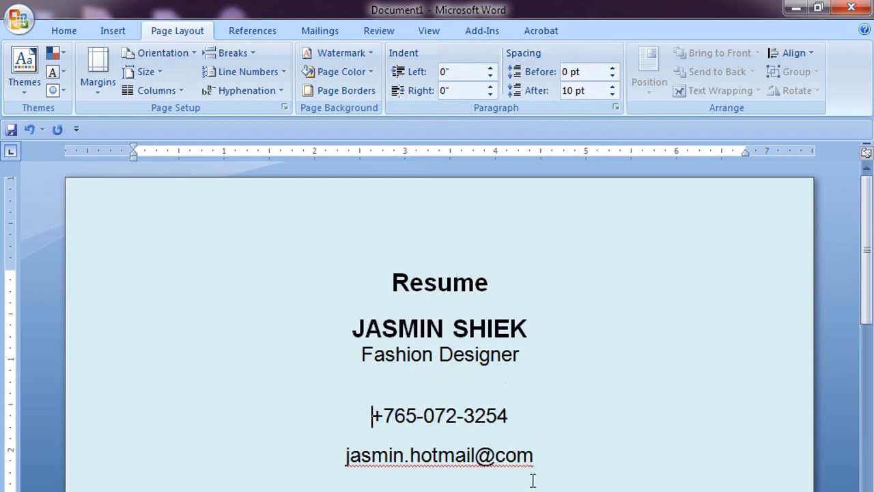
drag(534, 456, 372, 414)
click(613, 94)
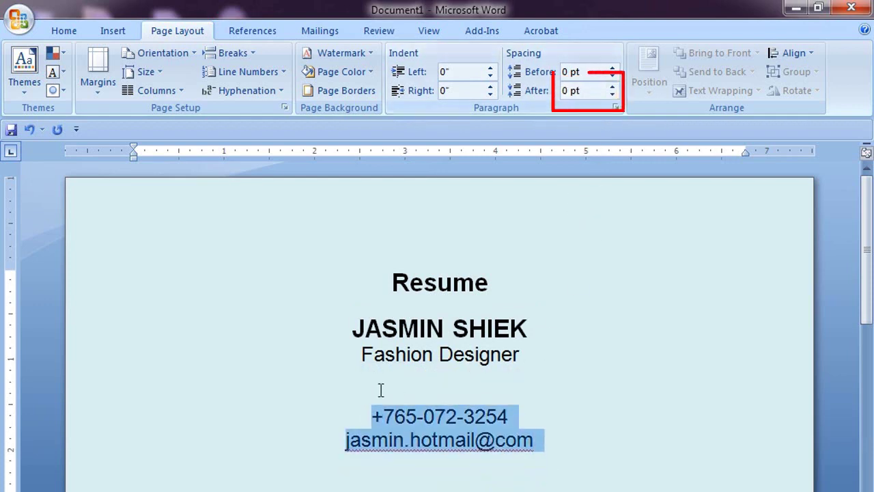
- Right-align the block from the name through the e-mail
shift+click(321, 330)
click(64, 30)
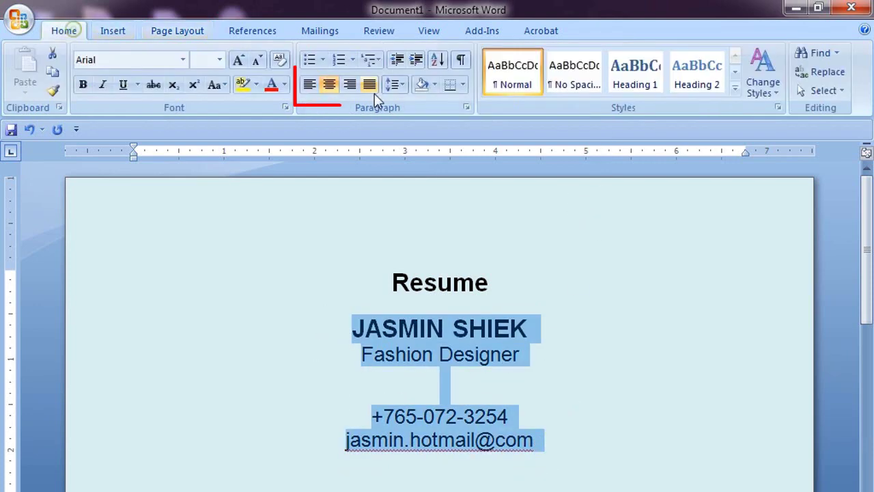
click(350, 84)
click(670, 440)
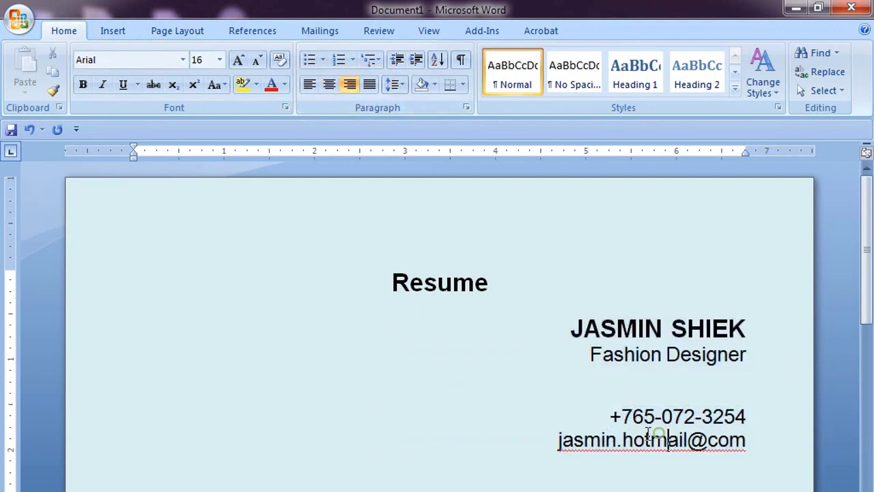
key(Up)
key(Up)
- Draw a 0.06-inch-high rectangle across the page below the contacts, with no outline and red fill
click(113, 34)
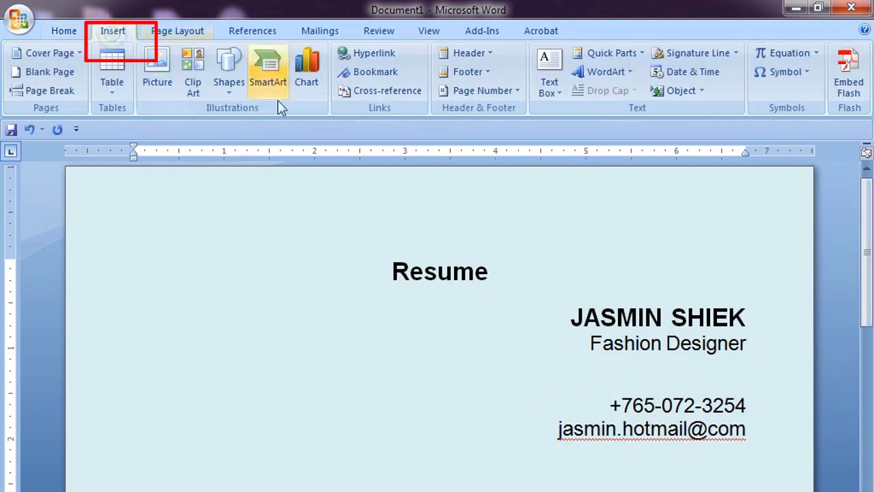
click(229, 89)
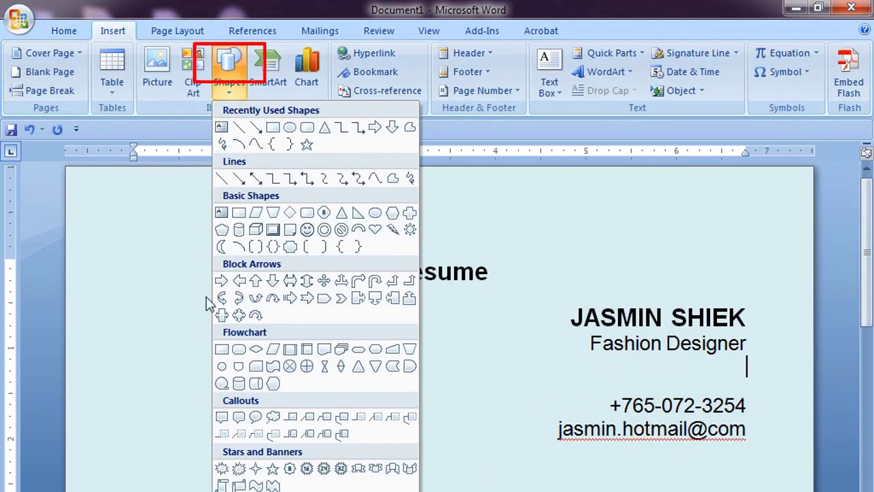
click(243, 209)
drag(68, 450, 814, 491)
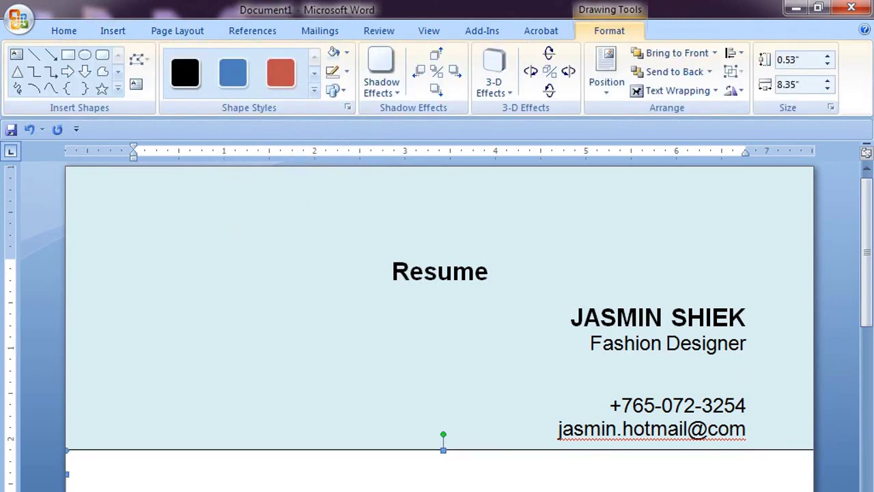
drag(441, 460, 443, 454)
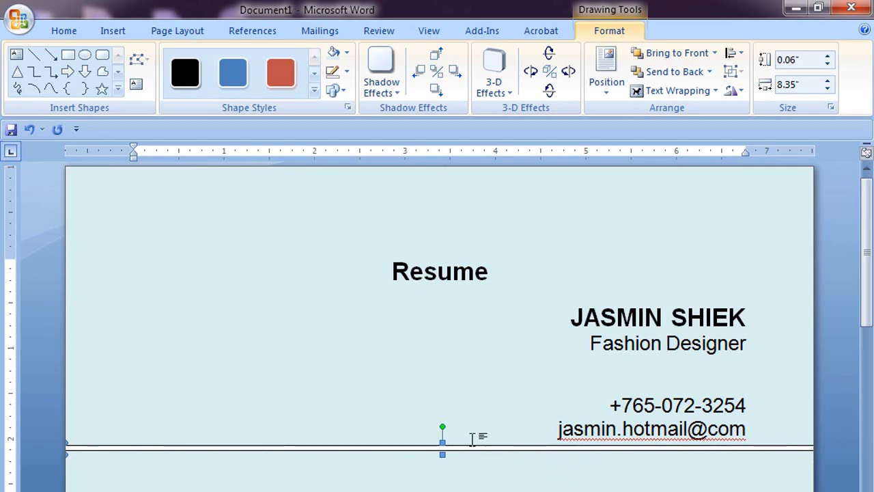
click(347, 71)
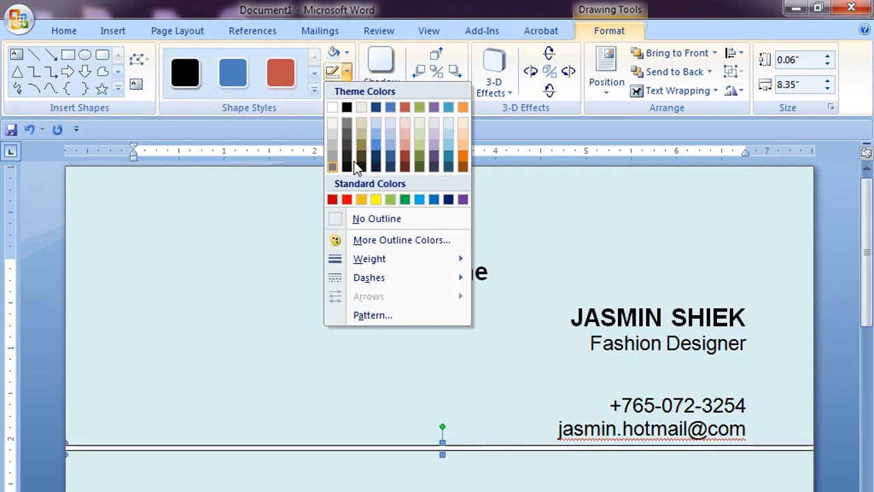
click(355, 219)
click(347, 53)
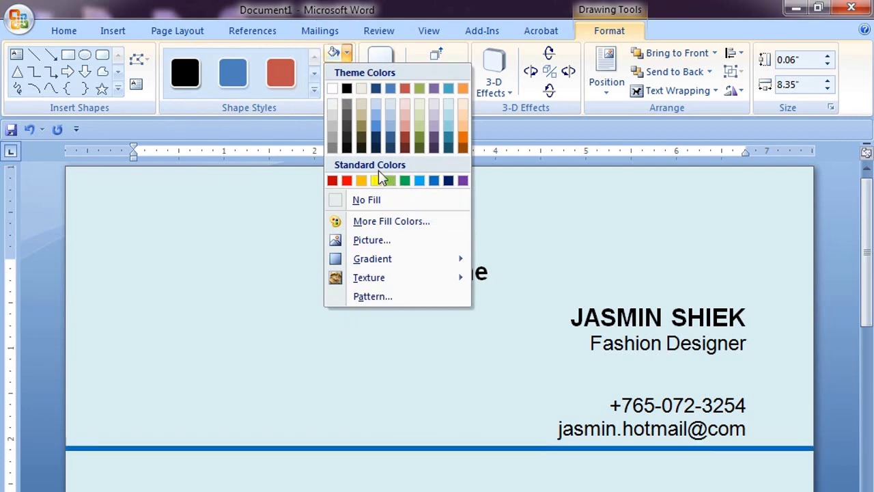
click(346, 180)
click(471, 464)
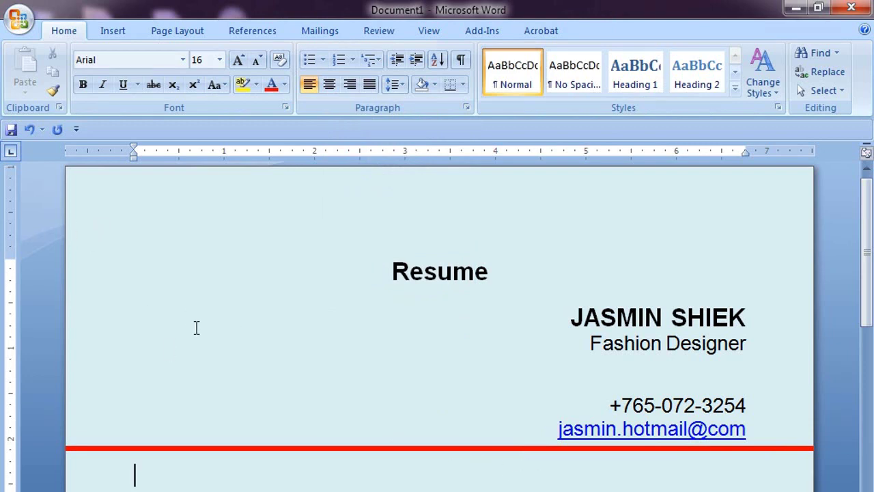
- Draw a 1.73 x 1.85 inch rectangle at the header's left, with no outline or fill, ready for text
click(113, 31)
click(229, 72)
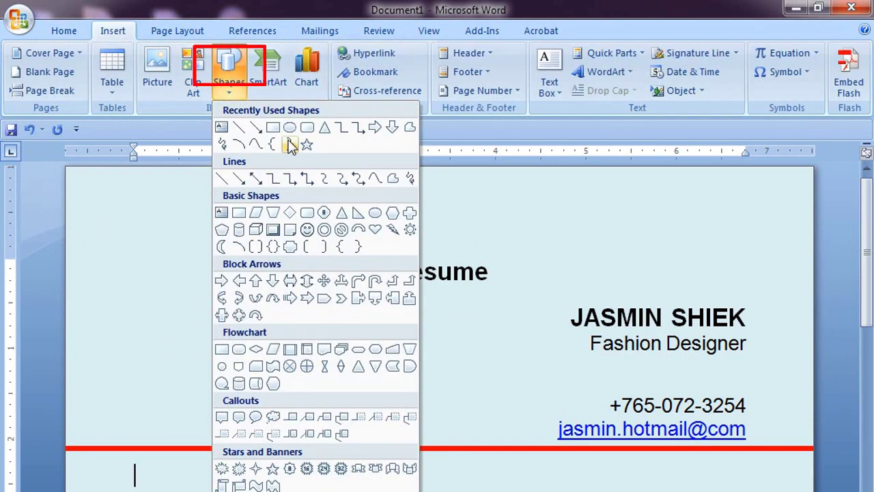
click(291, 145)
drag(114, 254, 281, 409)
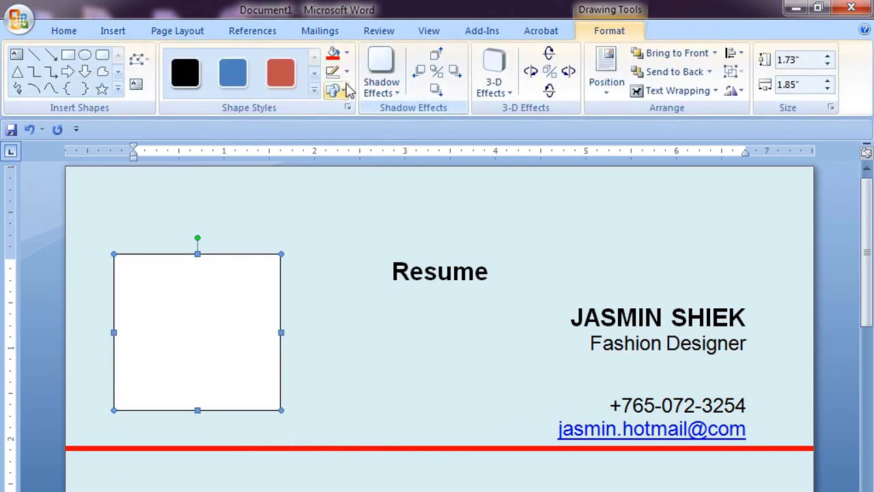
click(346, 71)
click(353, 218)
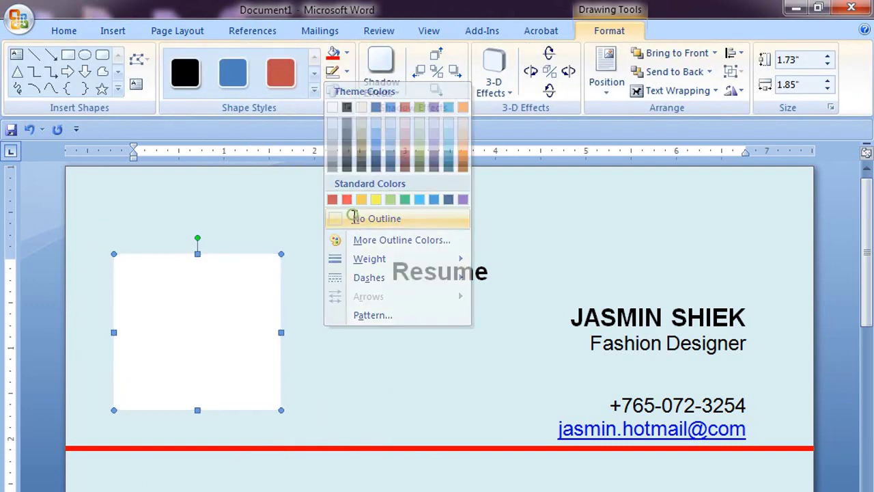
click(346, 53)
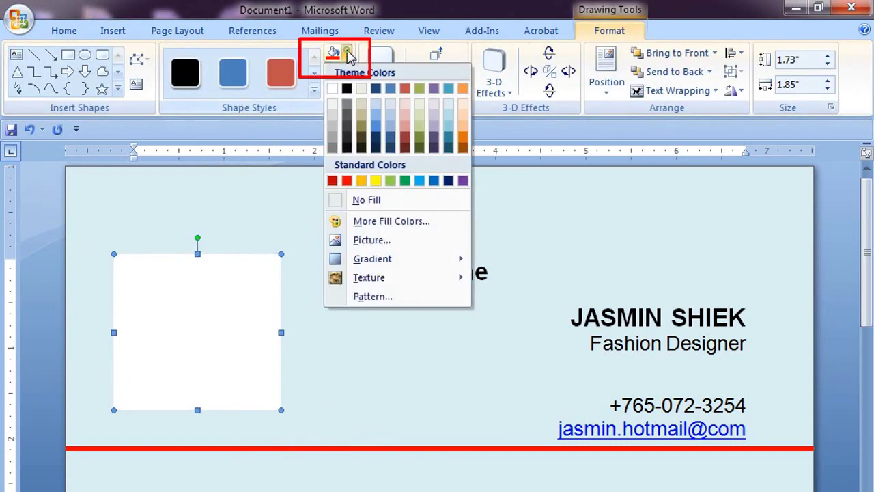
click(360, 201)
right_click(185, 255)
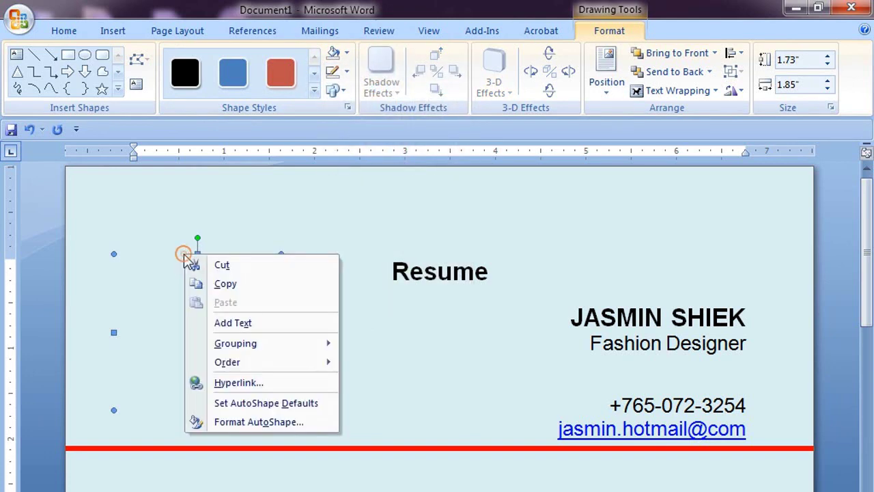
click(231, 324)
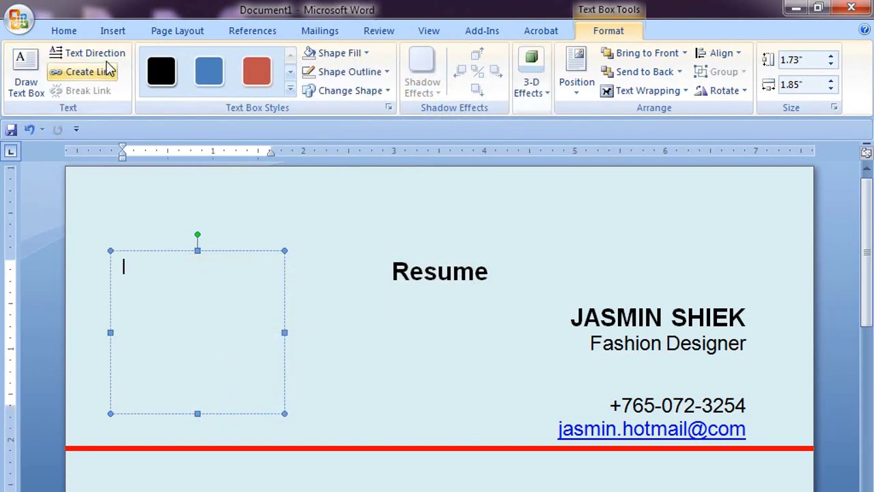
click(113, 31)
click(156, 85)
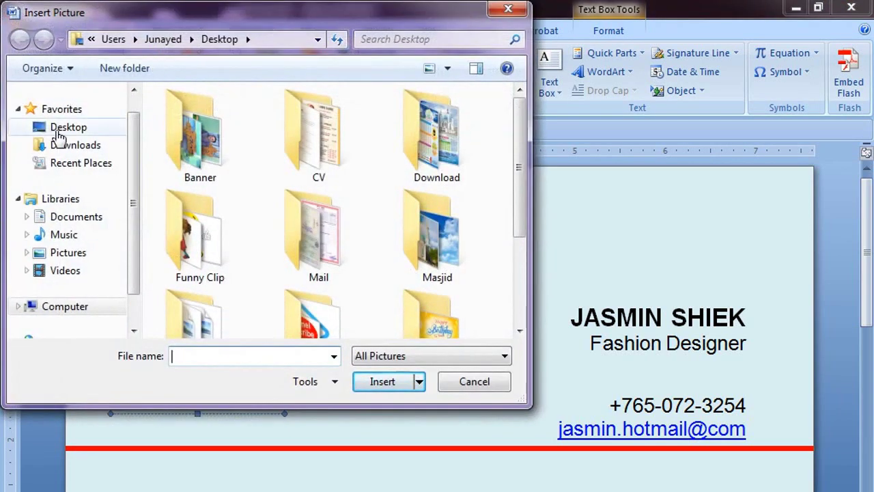
click(61, 128)
drag(520, 128, 493, 285)
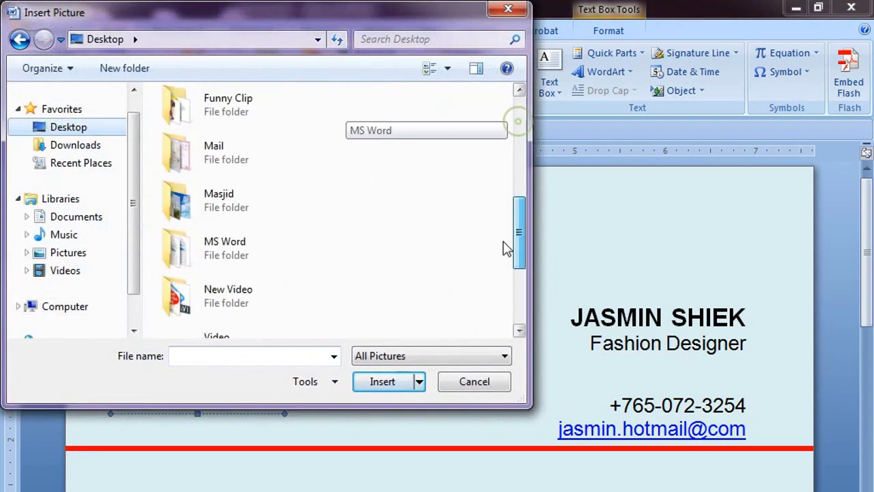
click(194, 280)
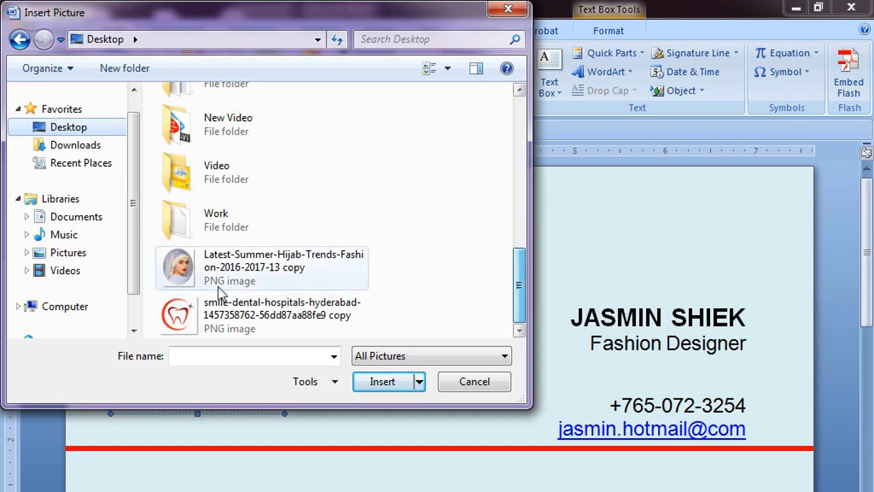
click(382, 381)
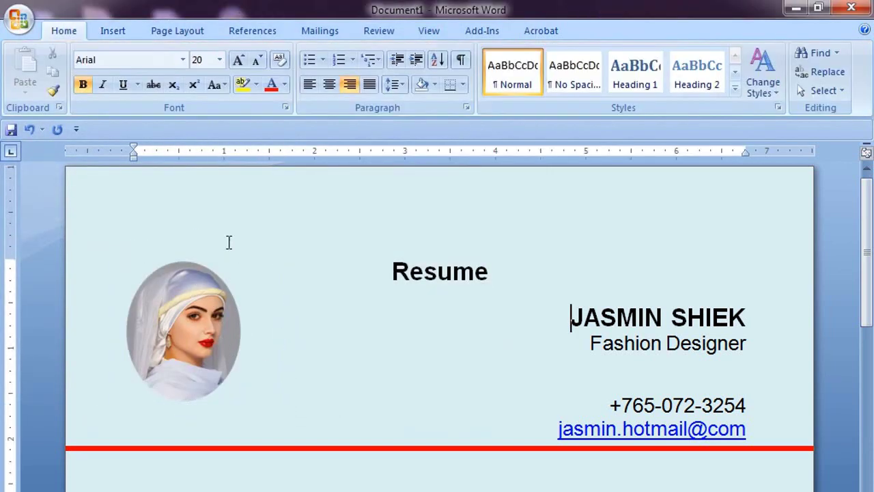
click(325, 233)
- Draw a light blue rectangle over the name and send it behind the text
click(114, 32)
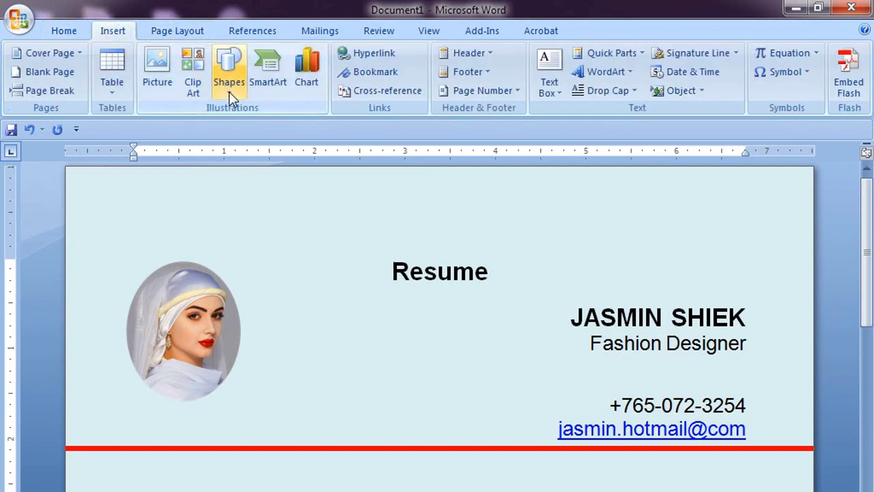
click(230, 93)
click(236, 207)
mouse_move(553, 296)
mouse_down()
mouse_move(762, 333)
mouse_move(753, 332)
mouse_up()
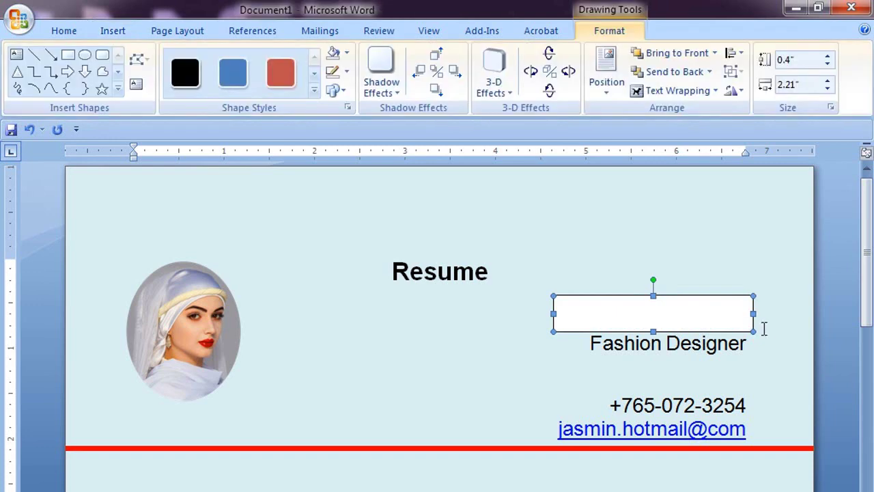
click(346, 53)
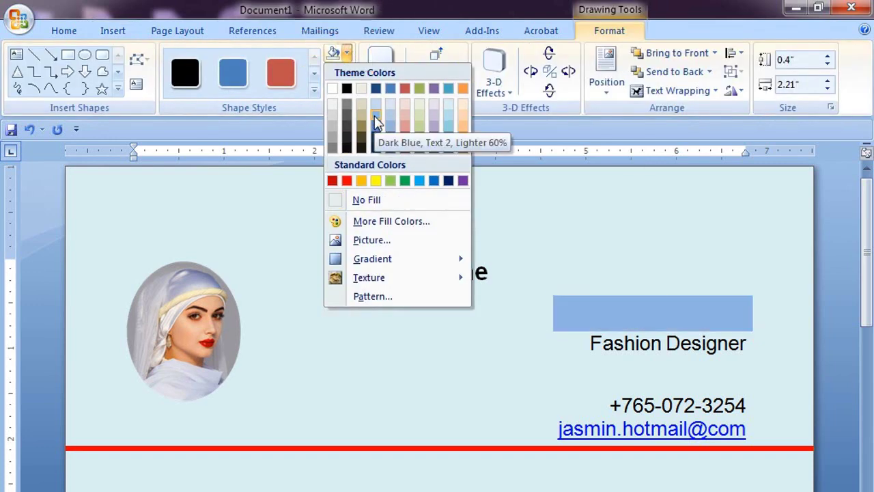
click(376, 122)
right_click(601, 315)
mouse_move(652, 423)
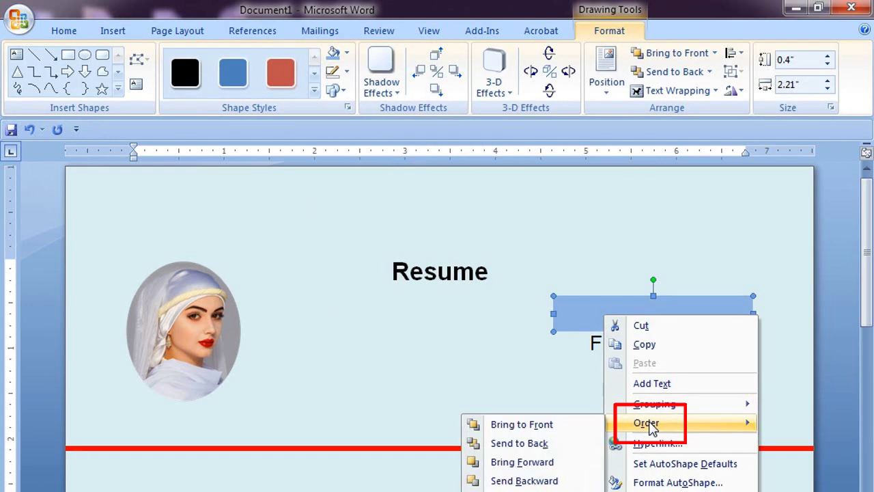
click(519, 443)
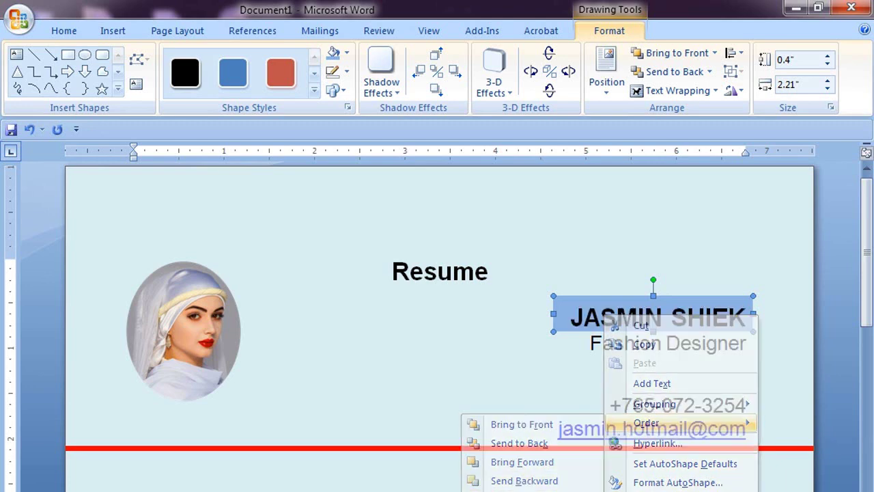
- Change the name's font colour to red
click(532, 404)
click(284, 84)
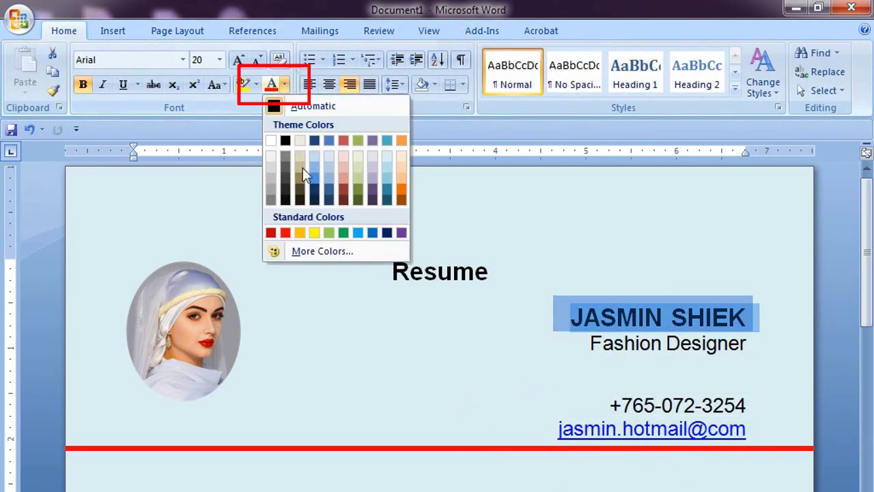
click(285, 233)
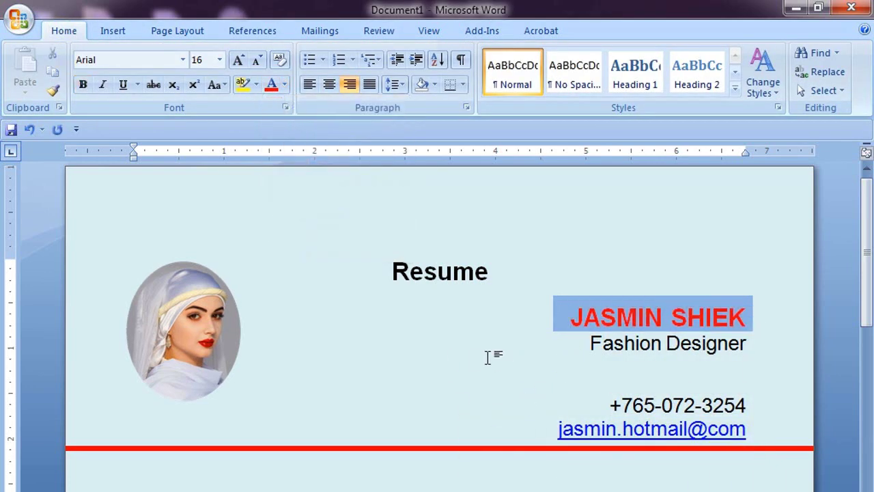
scroll(488, 357, down, 4)
- Type EDUCATION, EXPERIENCE, ACHIEVMENTS and DESIGN CORP. sections with details in two tab-separated columns
click(194, 379)
text(EDUC)
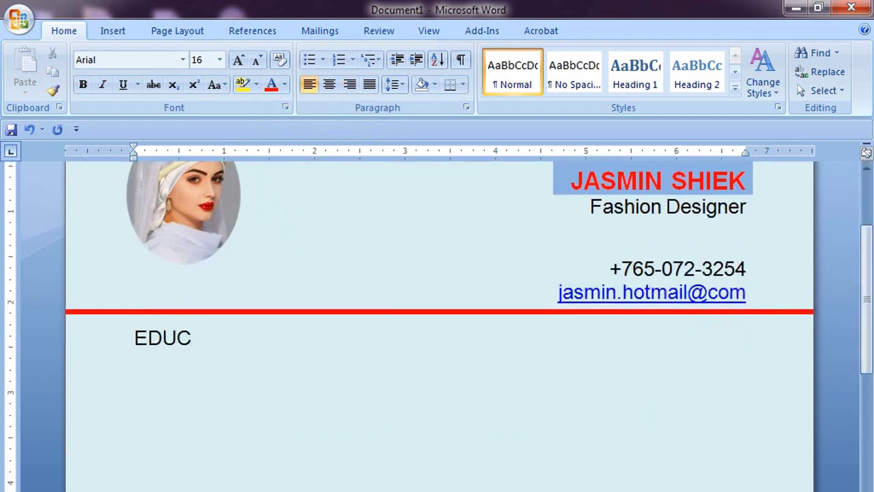
text(ATION)
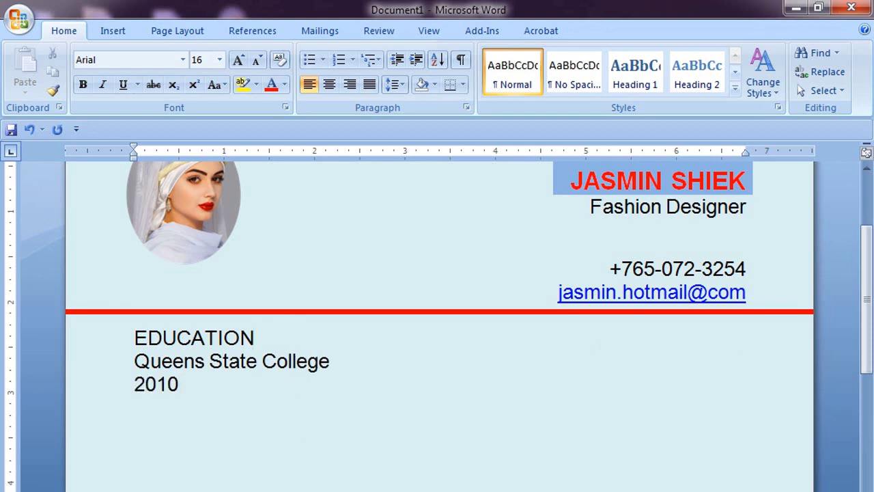
text(EXPERIE)
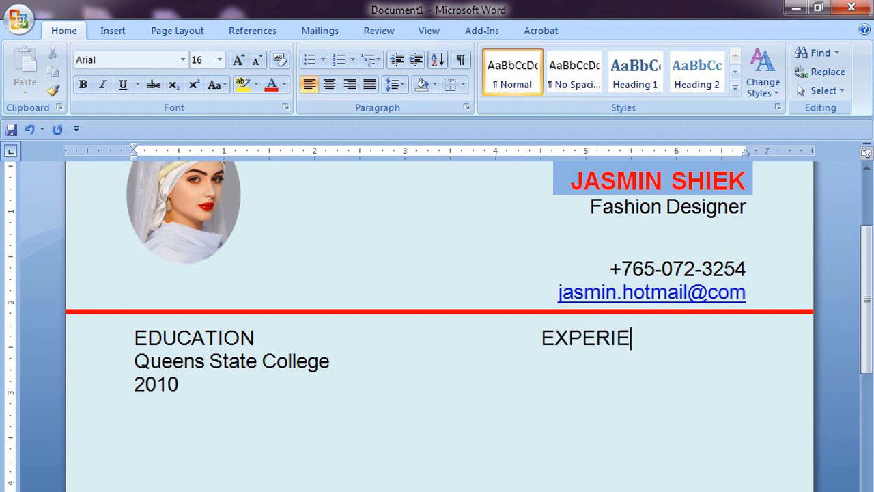
text(NCE)
key(Return)
scroll(597, 480, up, 1)
text(ACHIEV)
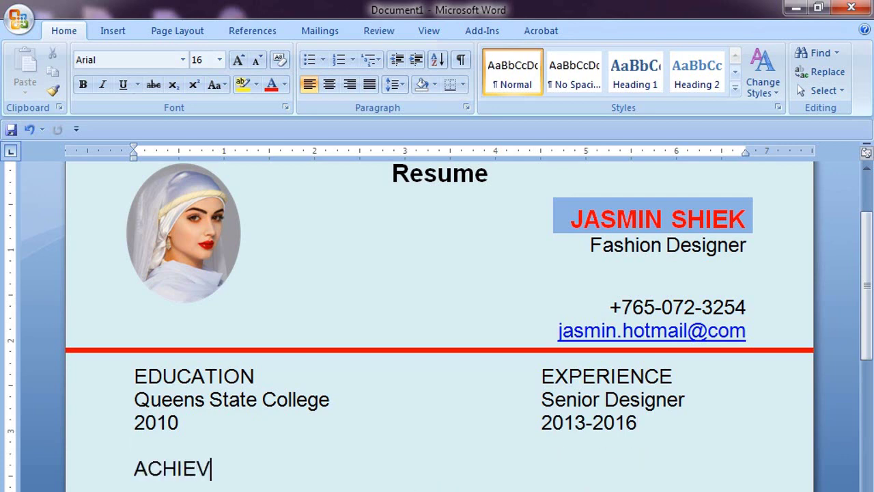
text(MENTS)
key(Tab)
text(Best Designer)
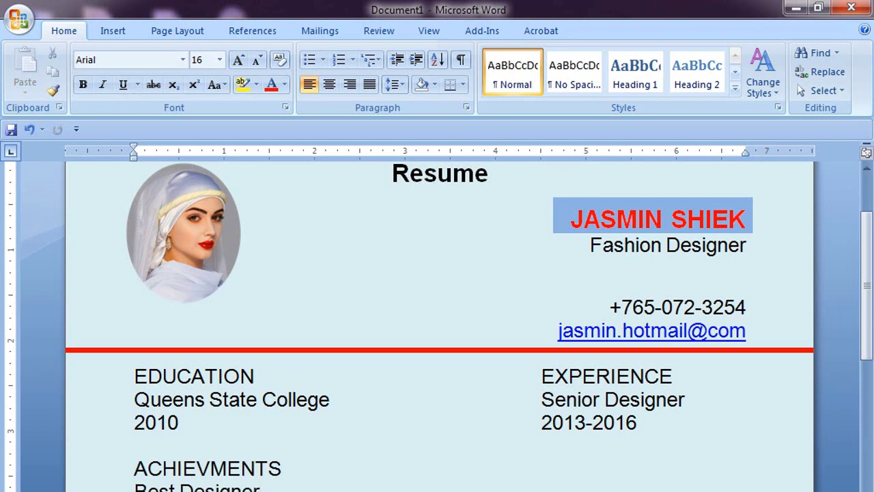
key(Tab)
text(DESIGN CO)
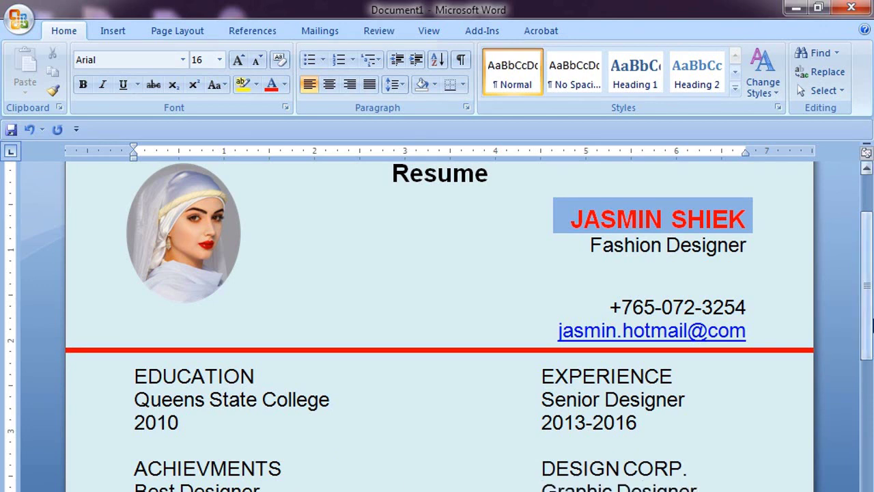
scroll(761, 434, down, 1)
scroll(761, 433, down, 2)
- Add Microsoft Word under SOFTWARE and a SKILLS list of Layout, Graphic Design and Photography, then a blank line
key(Return)
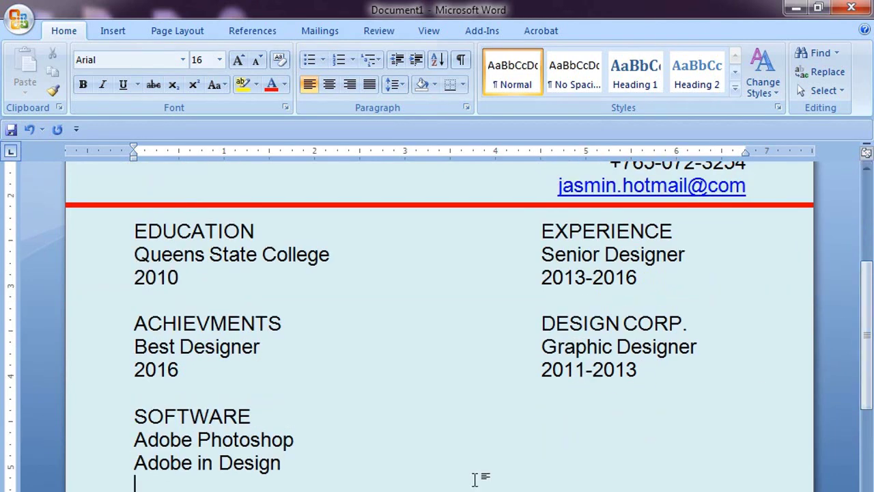
text(Microsoft Word)
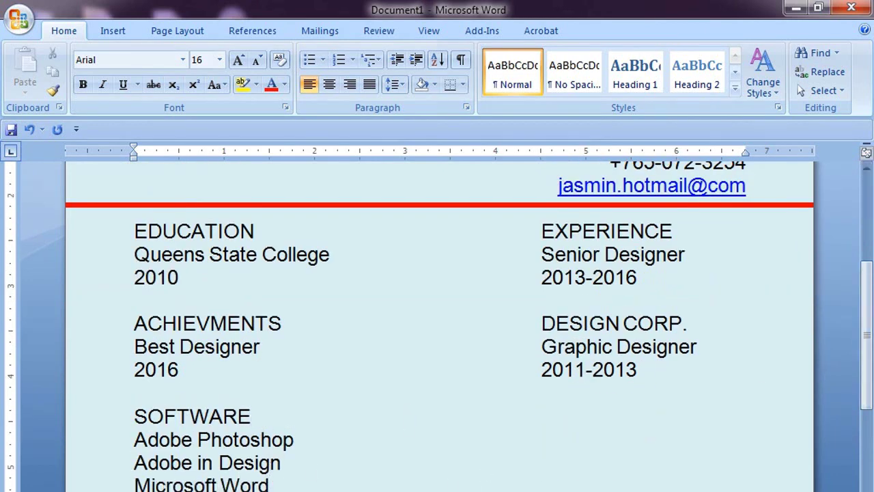
text(SKILLS)
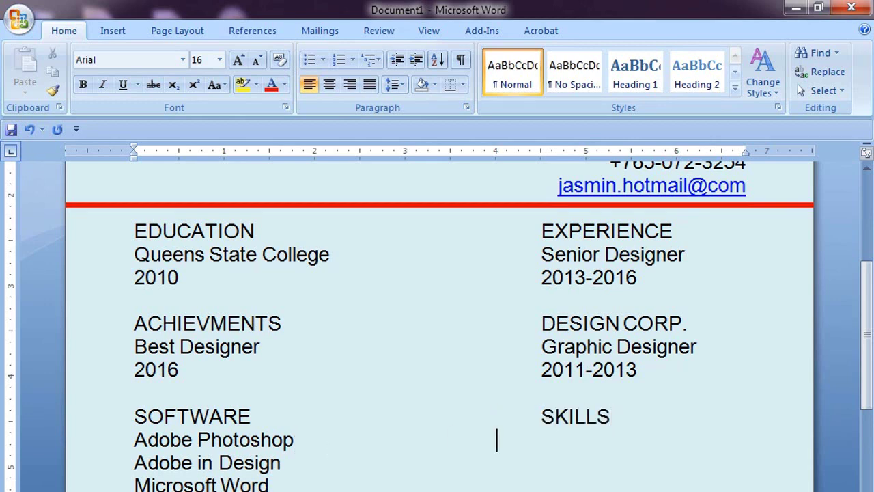
text(Layout)
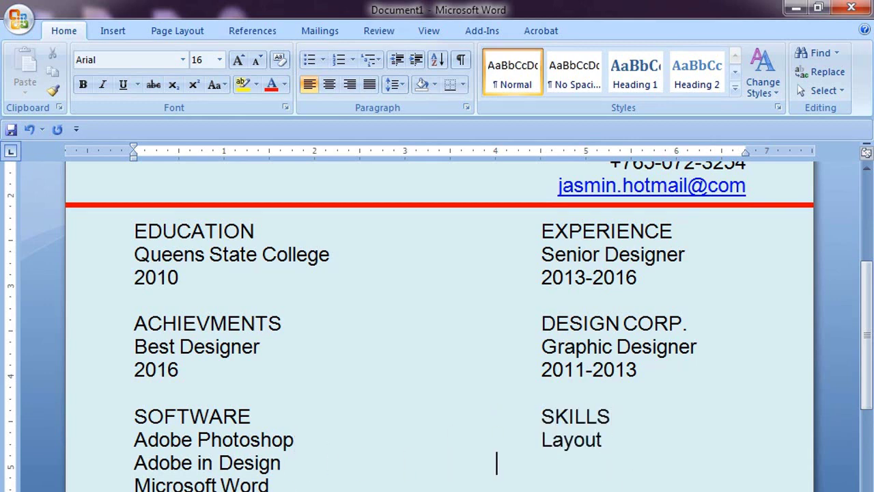
text(raphic Design)
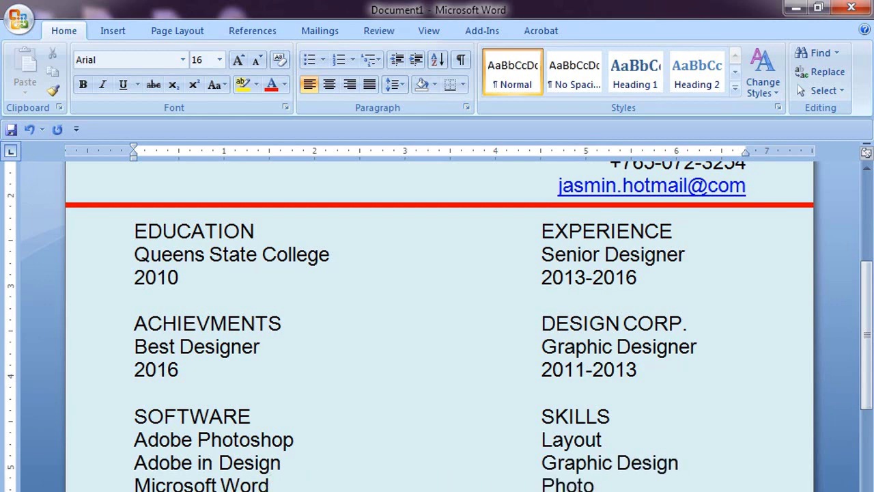
text(Photography)
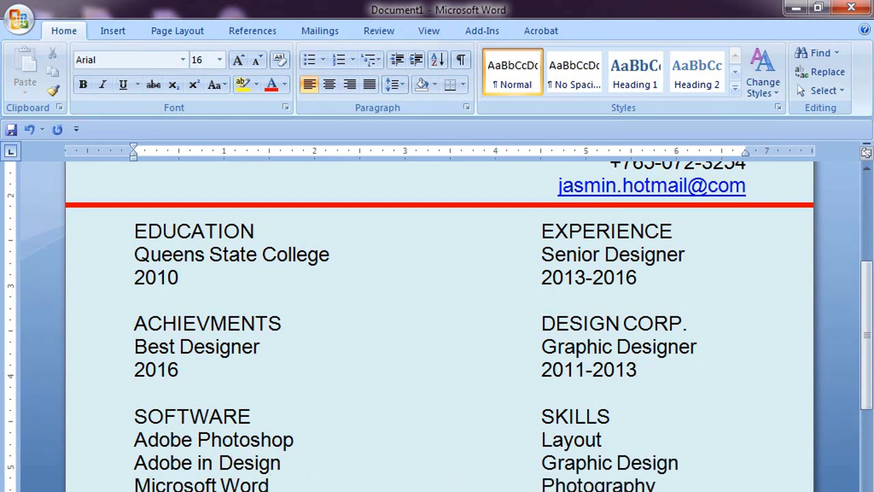
key(Return)
key(Return)
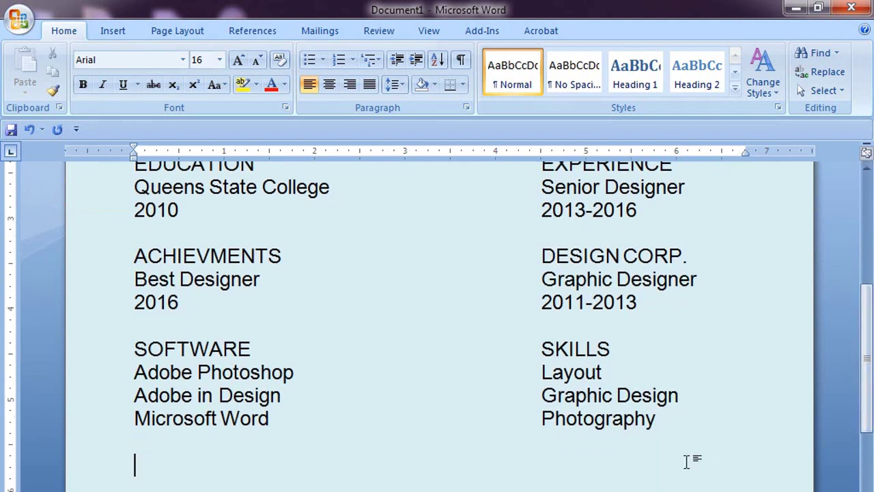
- Insert a six-column, four-row table below the lists
scroll(195, 478, down, 2)
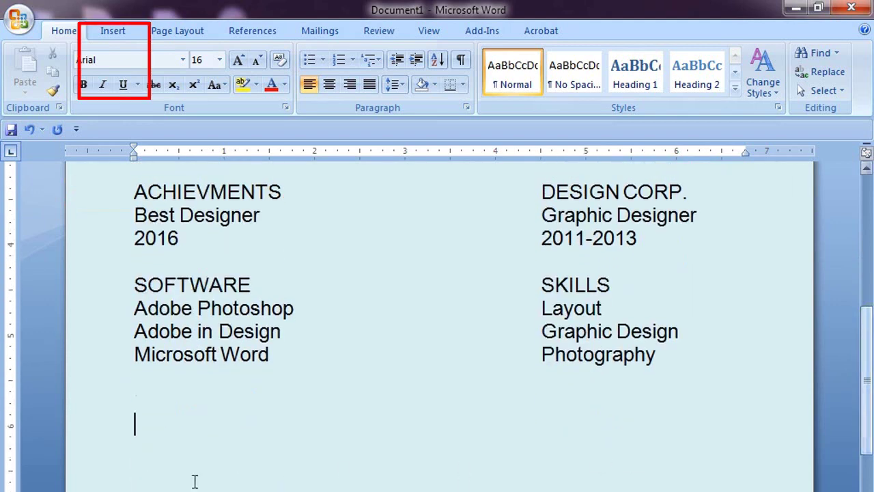
click(113, 31)
click(112, 72)
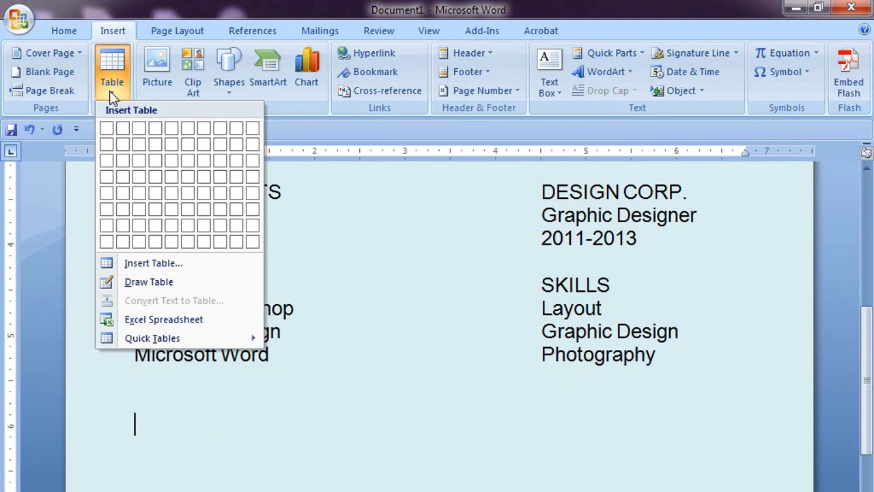
click(187, 179)
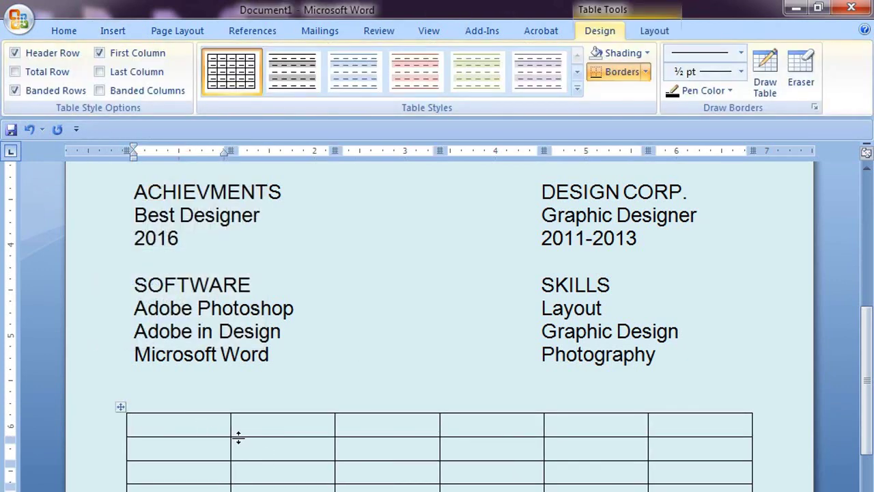
- Fill the header row with Class, Subject, Year, Institute, Board, GPA and narrow the Year column
text(C)
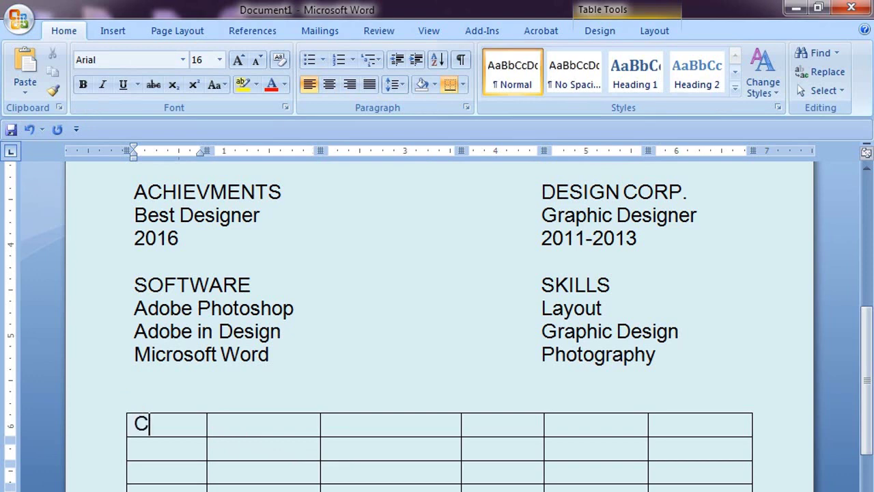
text(lass)
key(Tab)
text(Subject)
key(Tab)
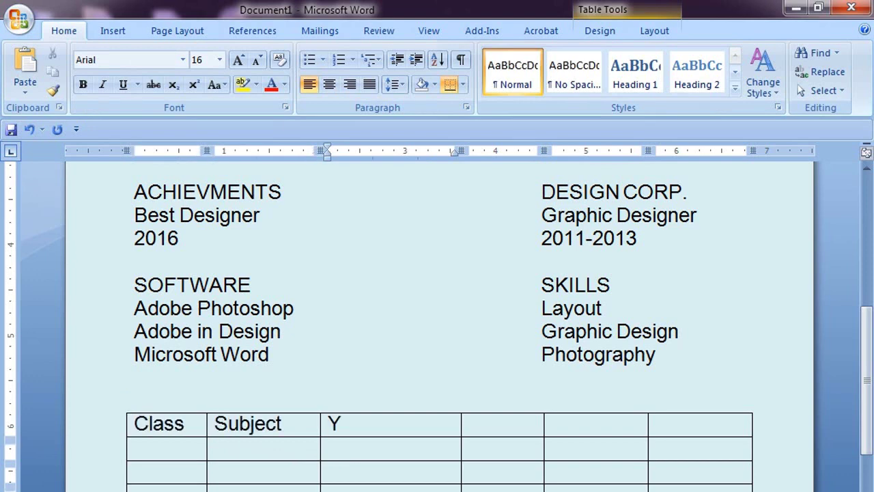
text(Year)
key(Tab)
text(Institiute)
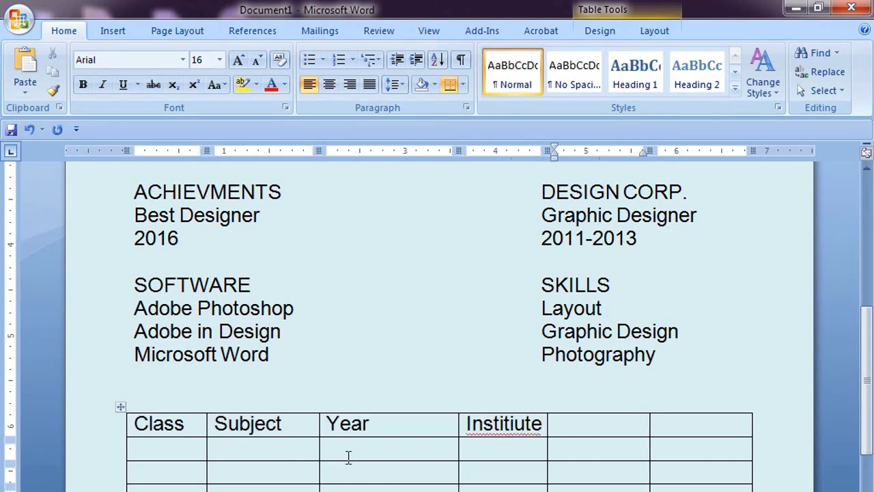
right_click(512, 426)
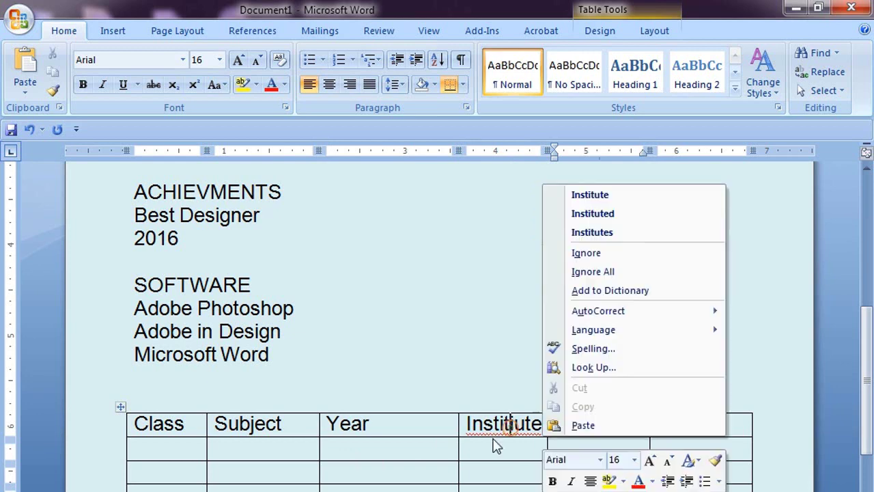
click(588, 194)
click(589, 429)
text(Boa)
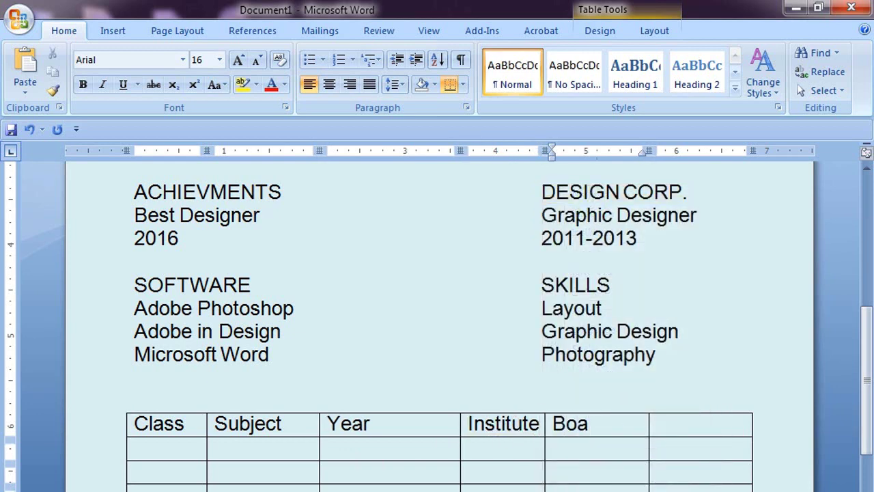
text(rd)
key(Tab)
text(GPA)
drag(460, 447, 383, 447)
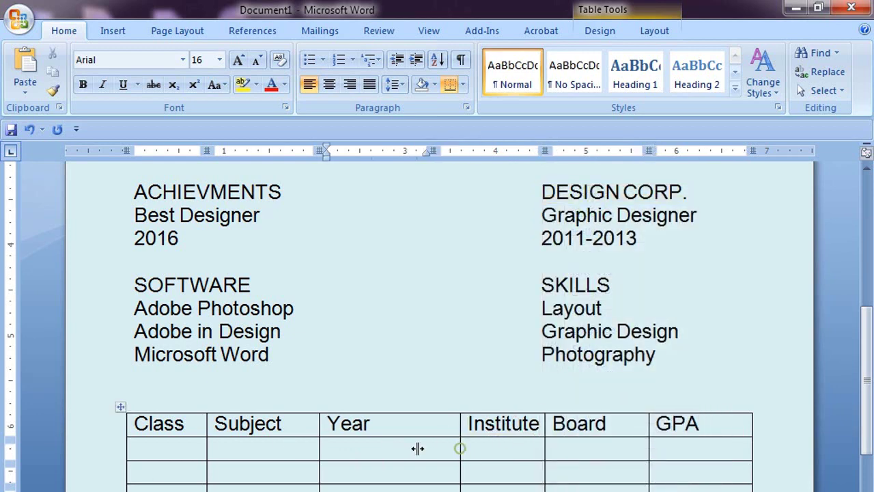
- Start the SSC row with subject Humanity, spell-corrected, and year 2006
click(226, 447)
click(176, 448)
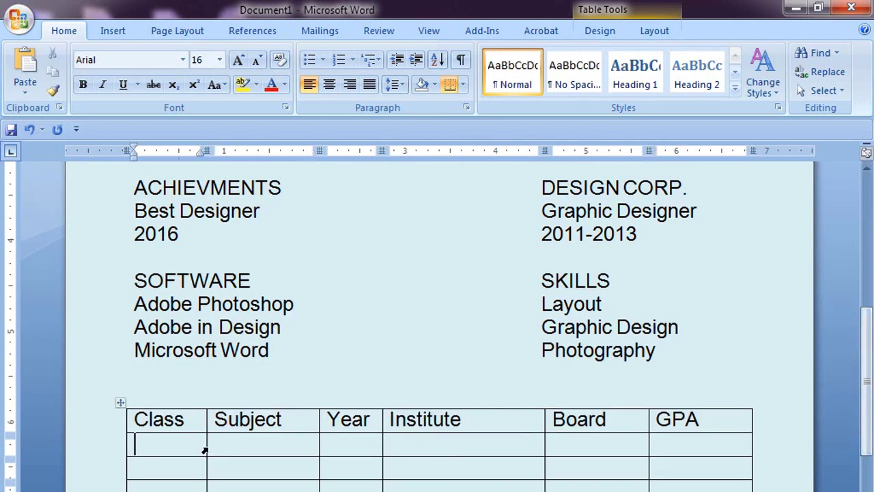
text(SSC)
key(Tab)
text(Humani)
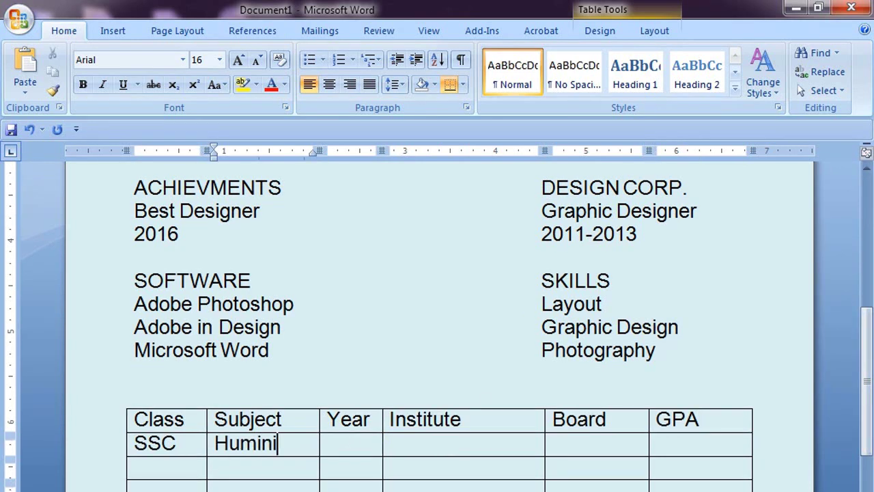
text(ty)
right_click(264, 443)
click(345, 214)
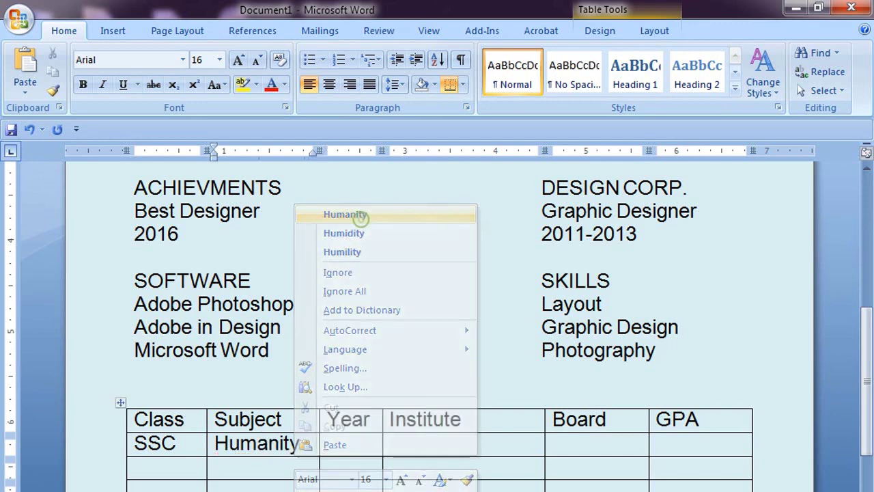
click(339, 453)
text(2006)
key(Tab)
- Widen the Institute column and finish the SSC row: Queens State College, USA, GPA 3.5
text(Q)
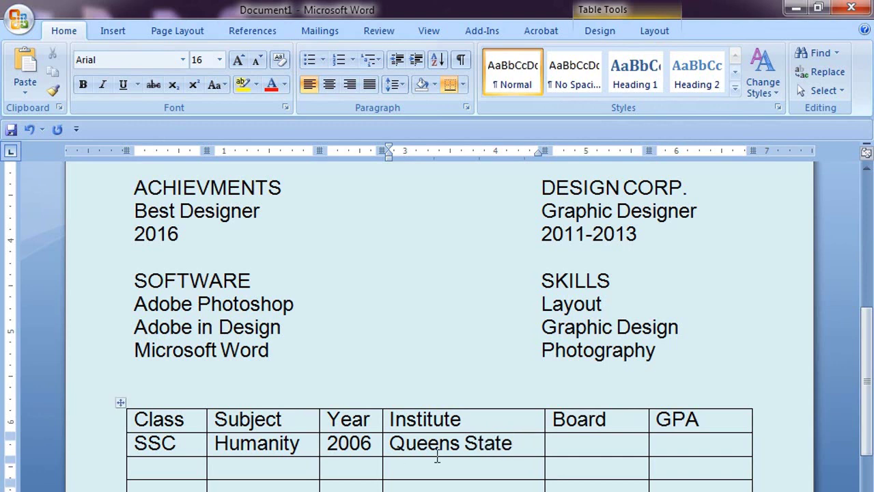
drag(542, 444, 566, 444)
drag(646, 444, 675, 443)
drag(568, 443, 603, 444)
text(College)
click(638, 442)
text(US)
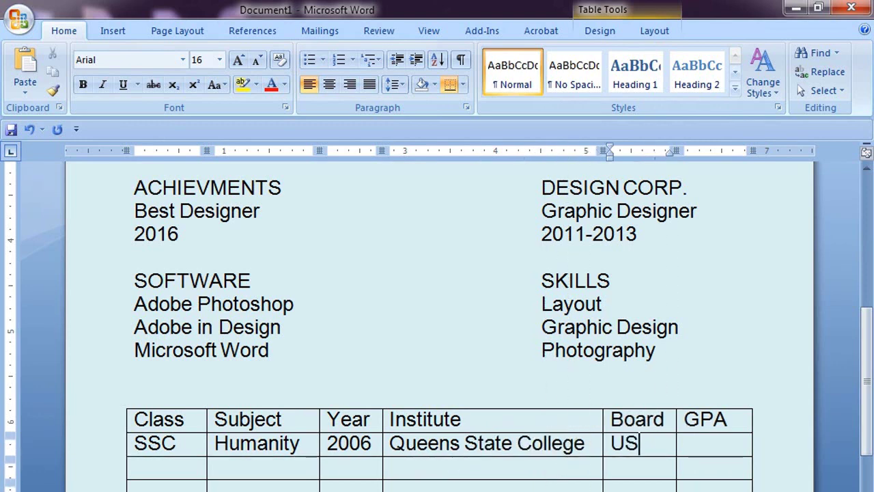
text(A)
key(Tab)
text(3.5)
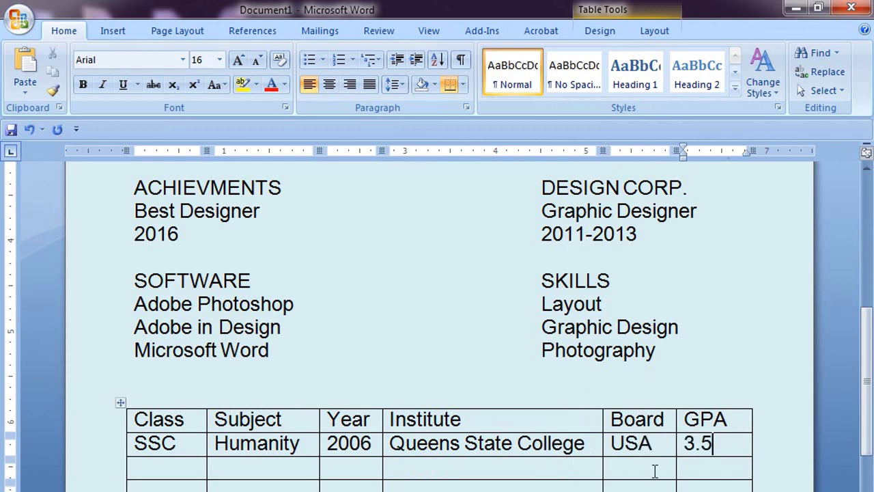
- Fill the HSC row: Humanity, 2009, Queens State College, USA, GPA 3.2
click(171, 467)
text(HSC)
key(Tab)
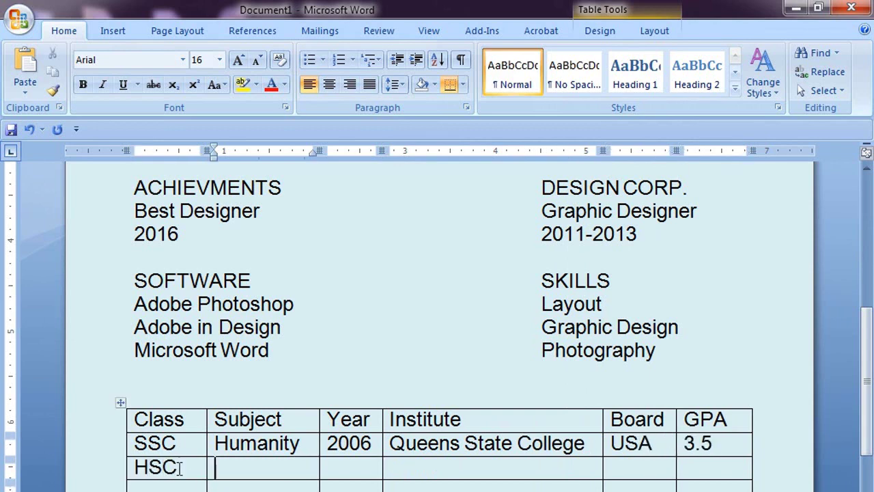
drag(306, 444, 215, 443)
key(ctrl+c)
click(246, 468)
key(ctrl+v)
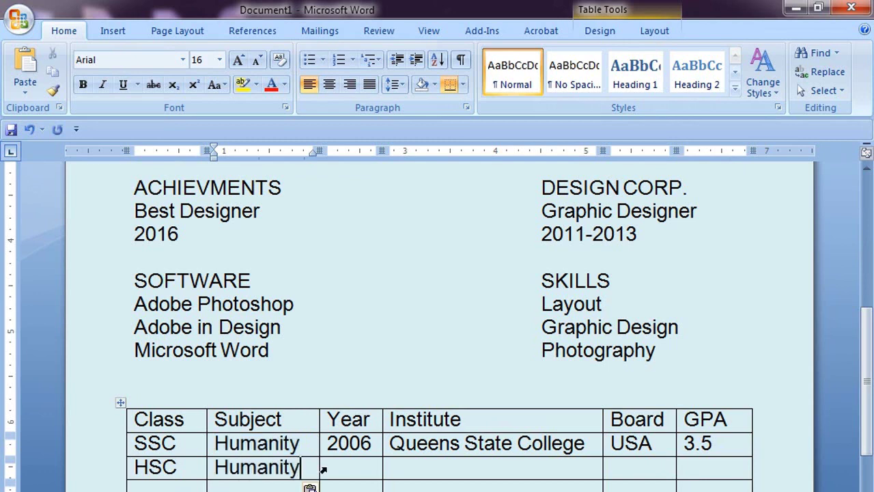
click(335, 470)
text(2009)
drag(586, 443, 389, 443)
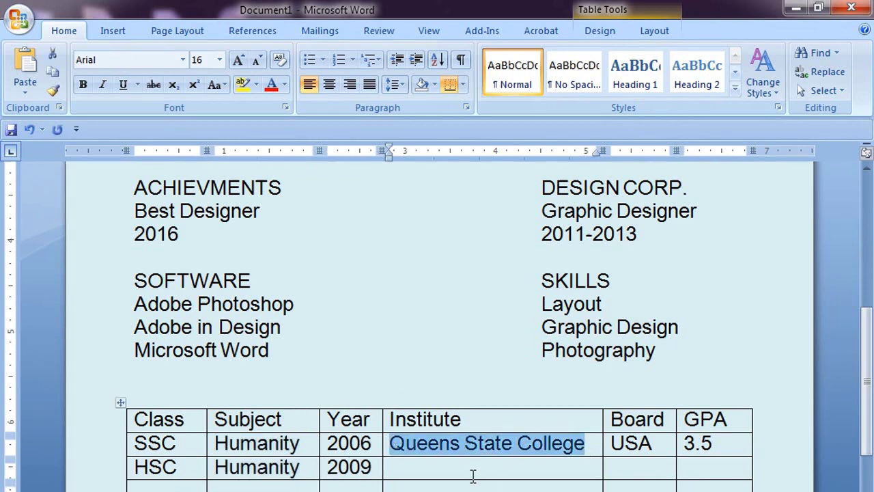
key(ctrl+c)
click(472, 469)
key(ctrl+v)
text(USA)
key(Tab)
text(3.2)
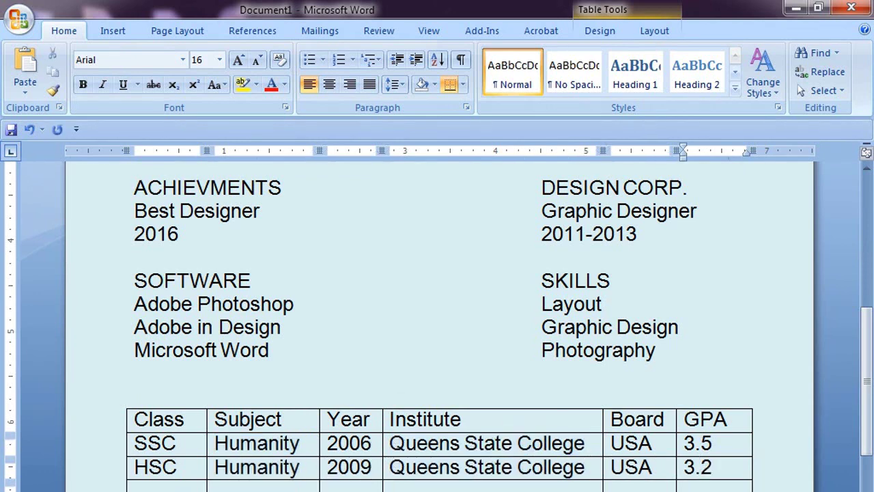
- Fill the BSC row: Humanity, 2013, Queens State College, USA, GPA 3.6
click(154, 484)
text(BSC)
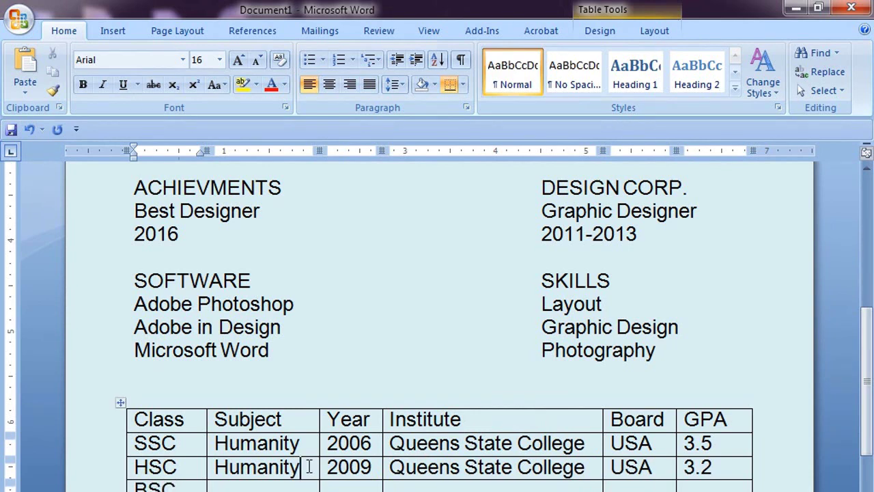
double_click(287, 467)
key(ctrl+c)
click(257, 486)
key(ctrl+v)
key(Tab)
text(201)
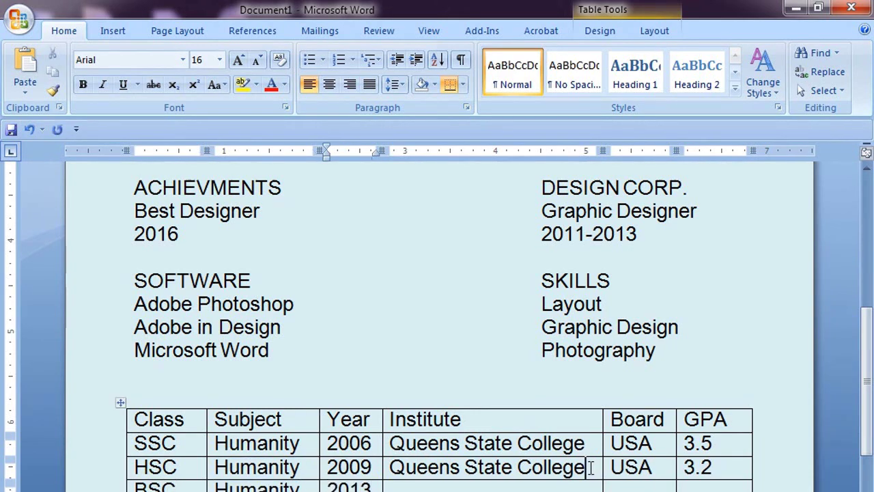
drag(592, 466, 391, 466)
key(ctrl+c)
click(417, 486)
key(ctrl+v)
key(Tab)
text(USA	3)
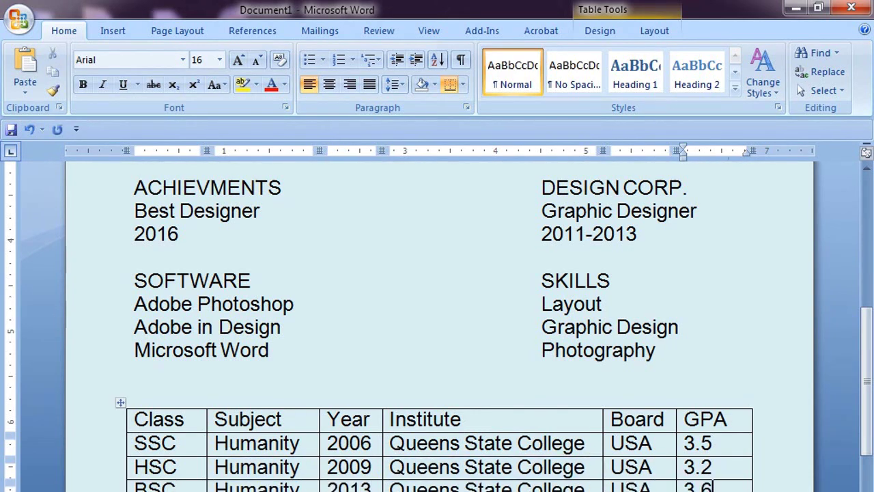
drag(137, 487, 137, 427)
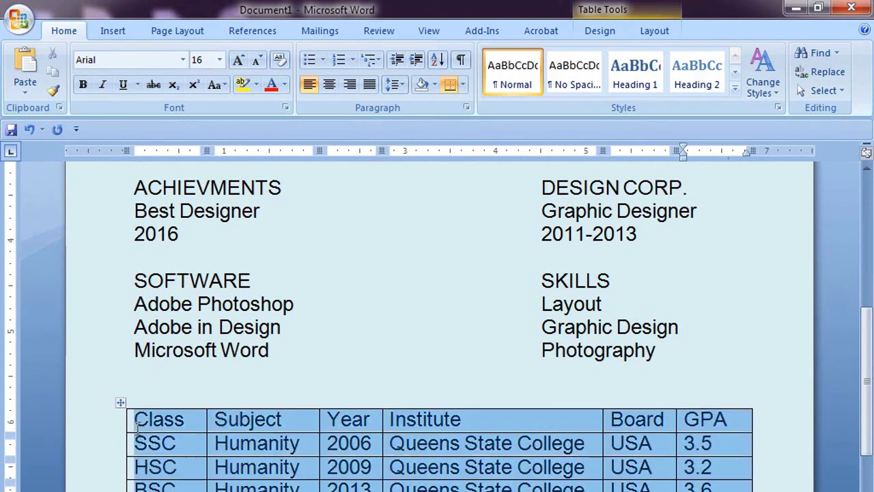
- Centre all the table text and make the header row bold
click(328, 84)
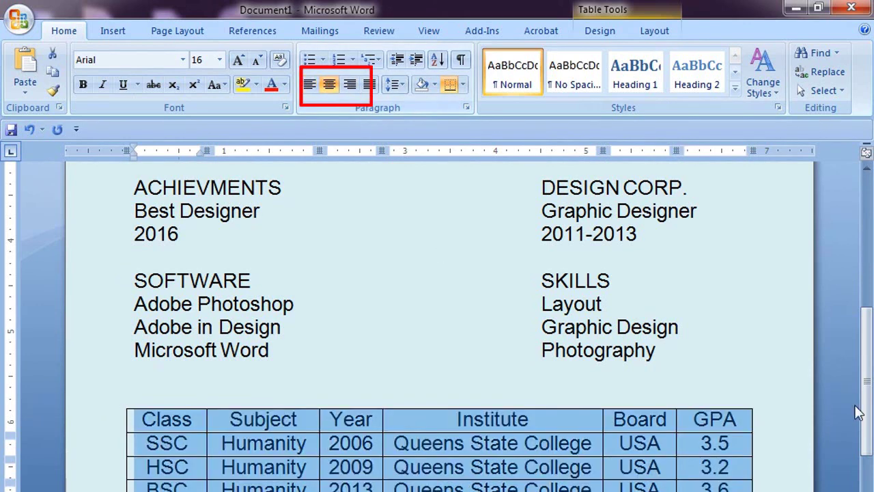
click(533, 471)
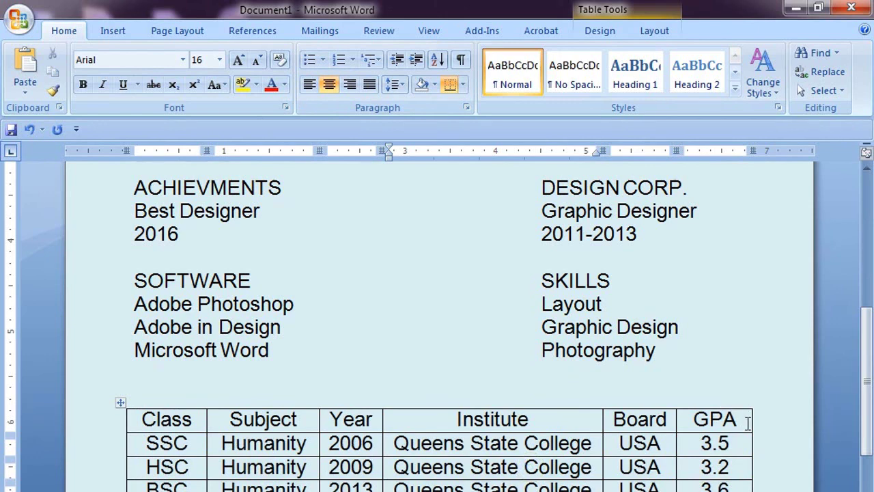
drag(746, 419, 136, 419)
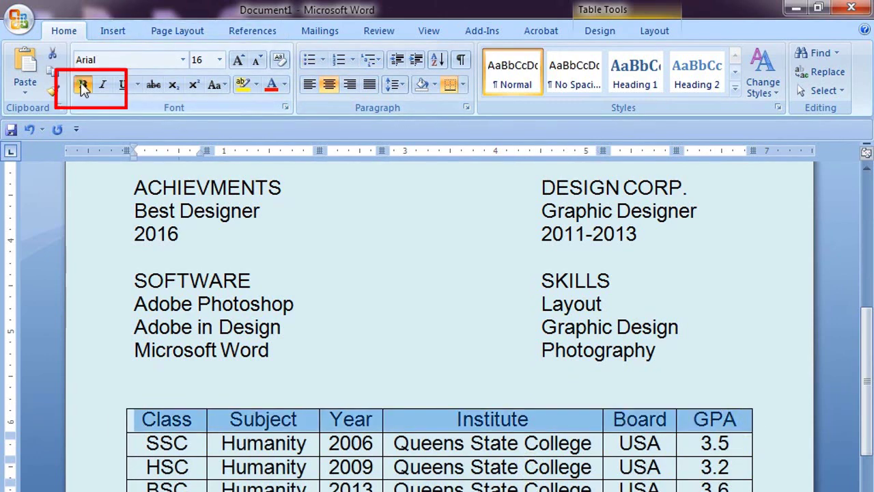
click(82, 84)
click(453, 444)
- Apply the orange Light List - Accent 6 table style to the whole table
click(121, 402)
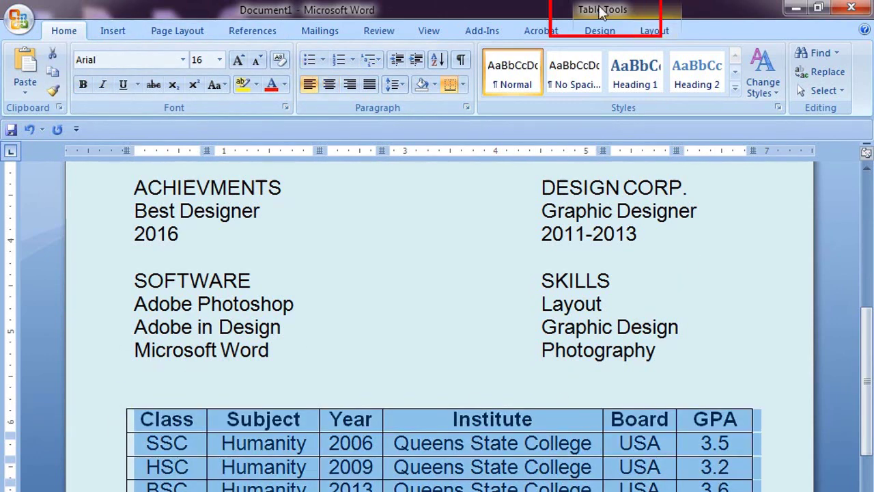
click(592, 11)
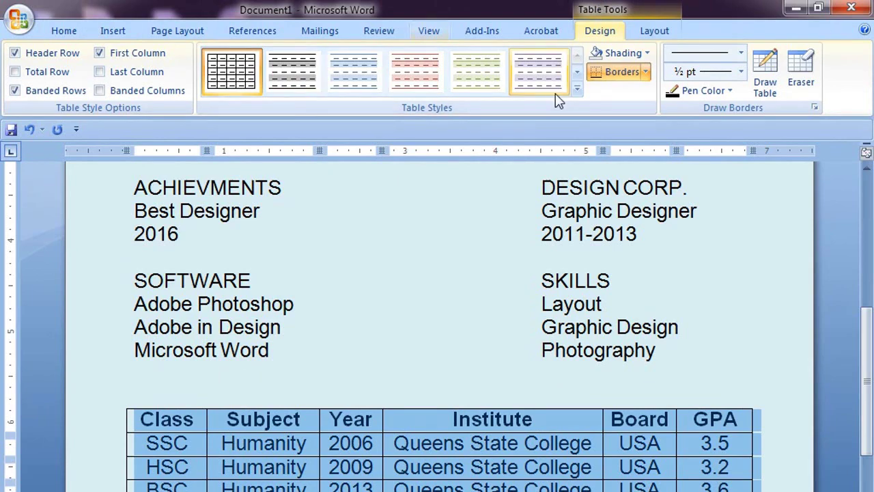
click(577, 88)
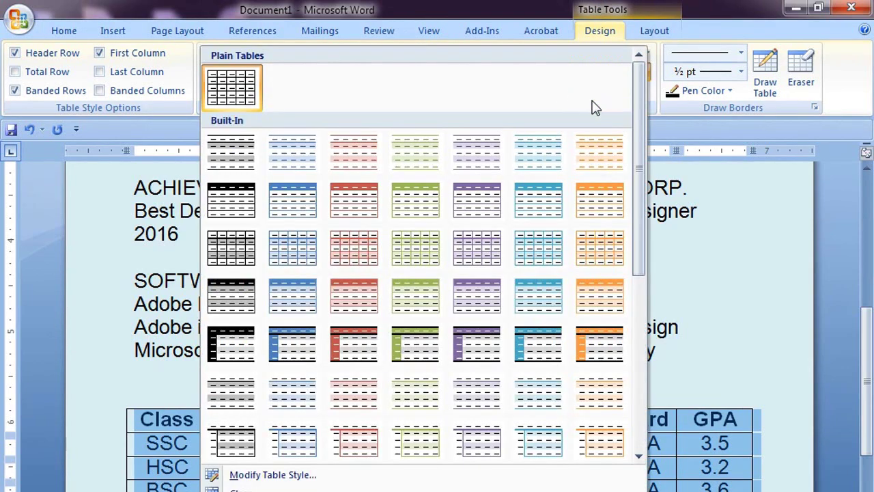
scroll(644, 130, down, 1)
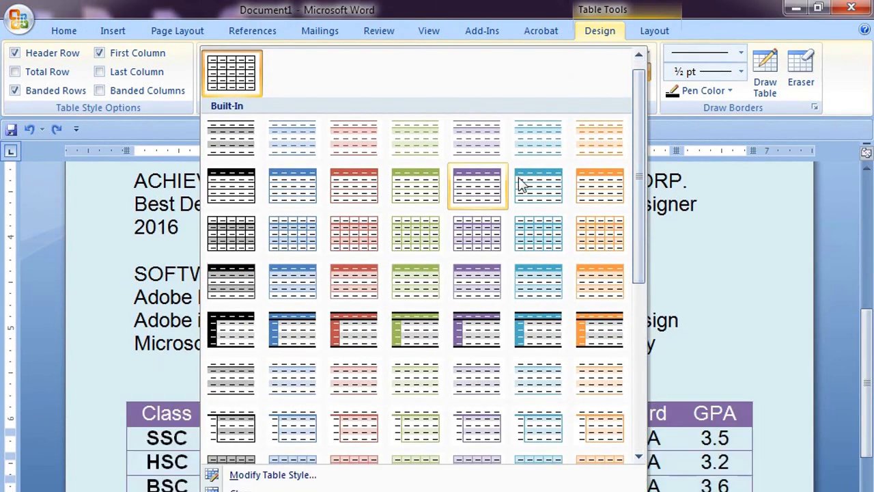
click(582, 196)
scroll(314, 253, down, 4)
click(314, 253)
- Add a blank line above the table and type the Facebook and website addresses below it
key(Return)
key(Return)
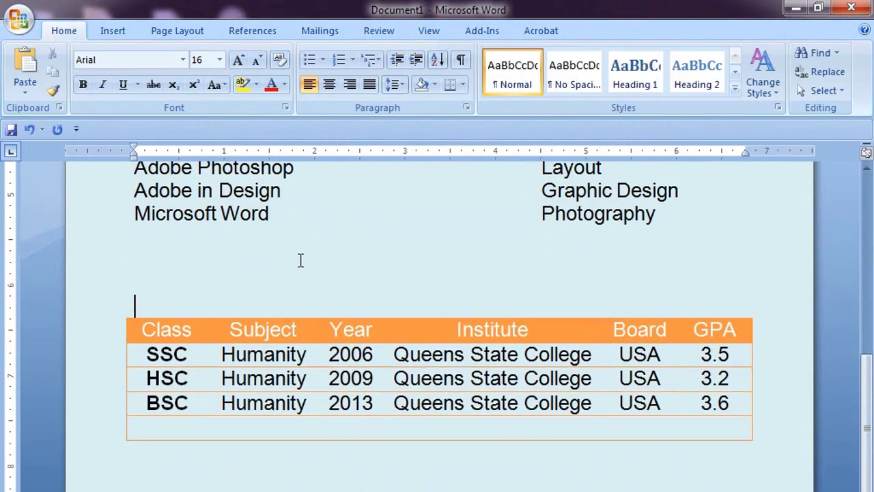
key(ctrl+End)
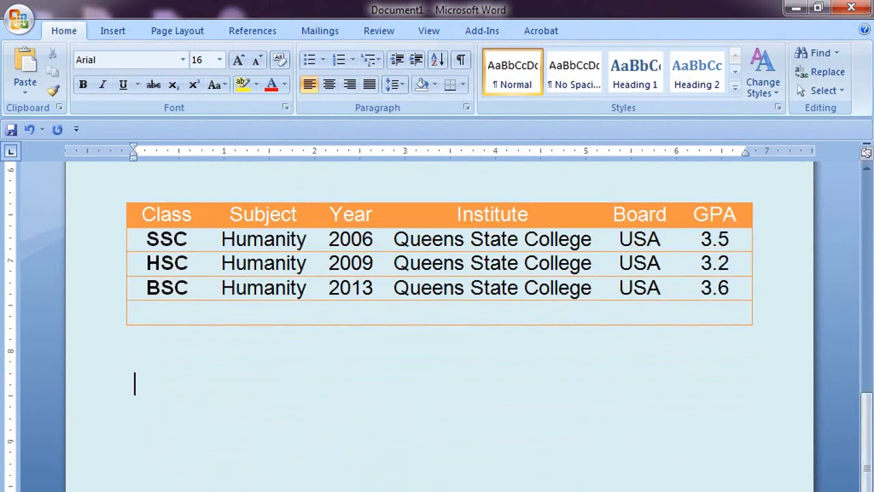
text(facebook)
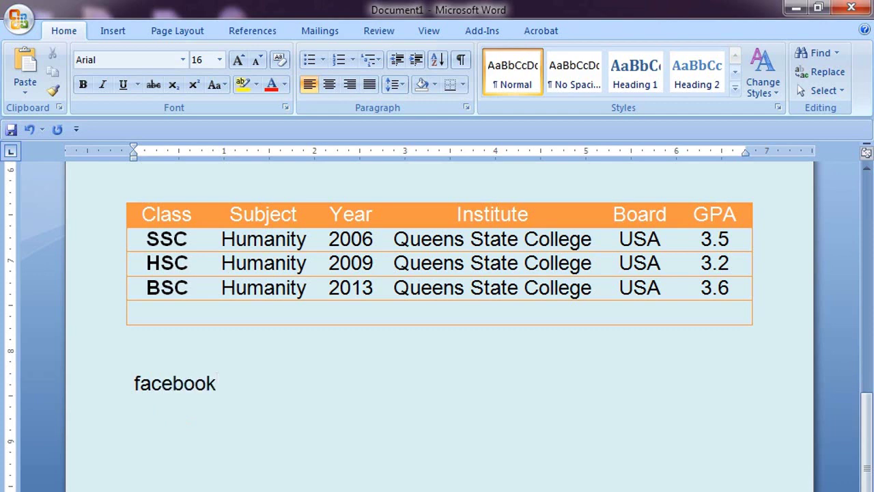
text(.com)
text(sminshi)
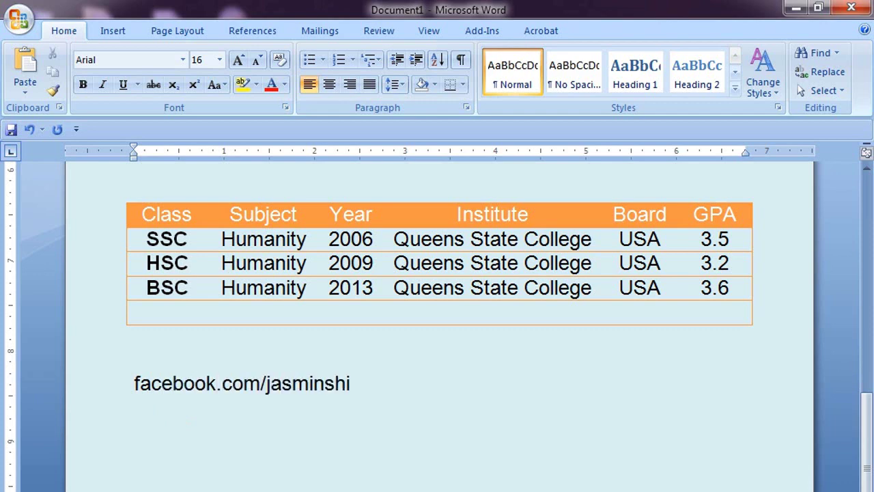
text(ek)
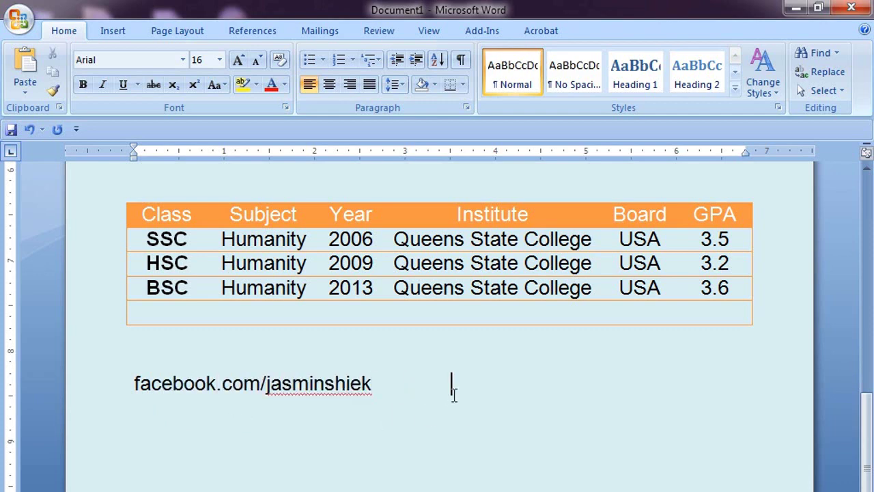
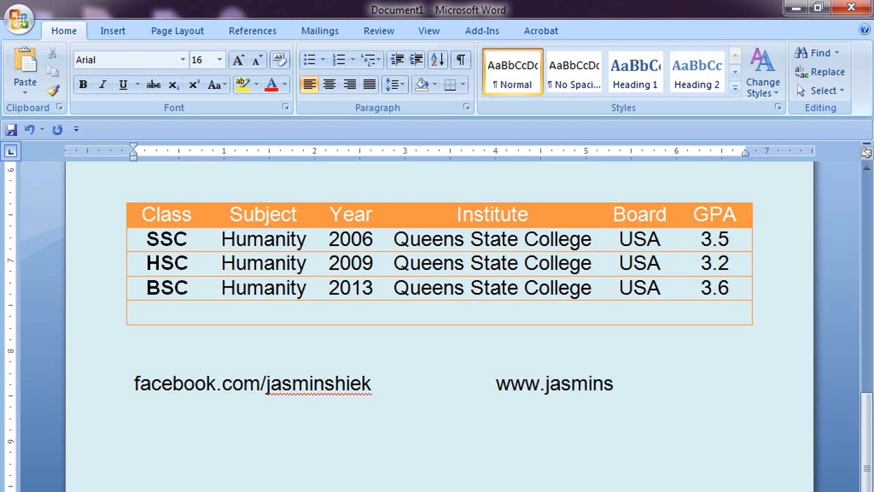
- Add a right-aligned Signature line beneath the website link
key(Return)
key(Return)
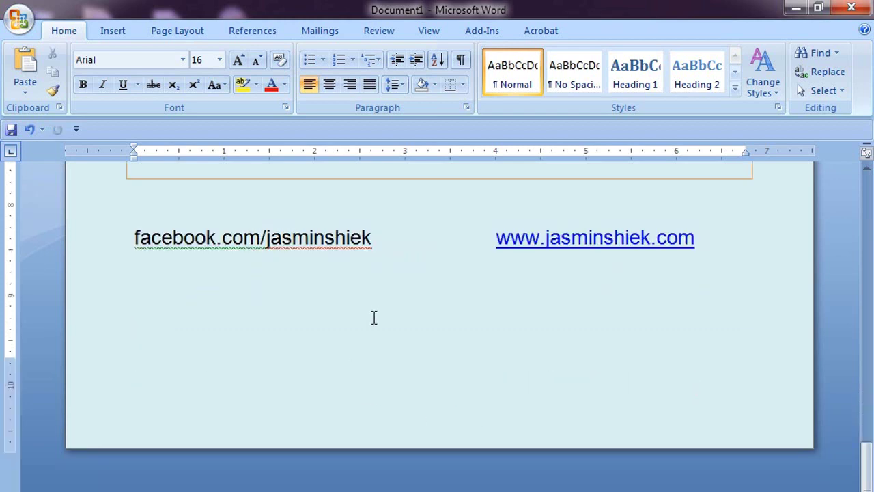
text(Signature)
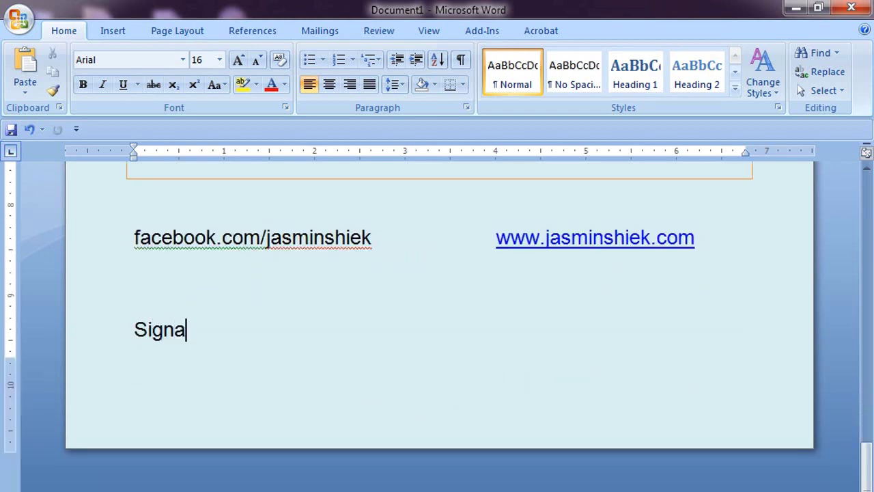
click(350, 84)
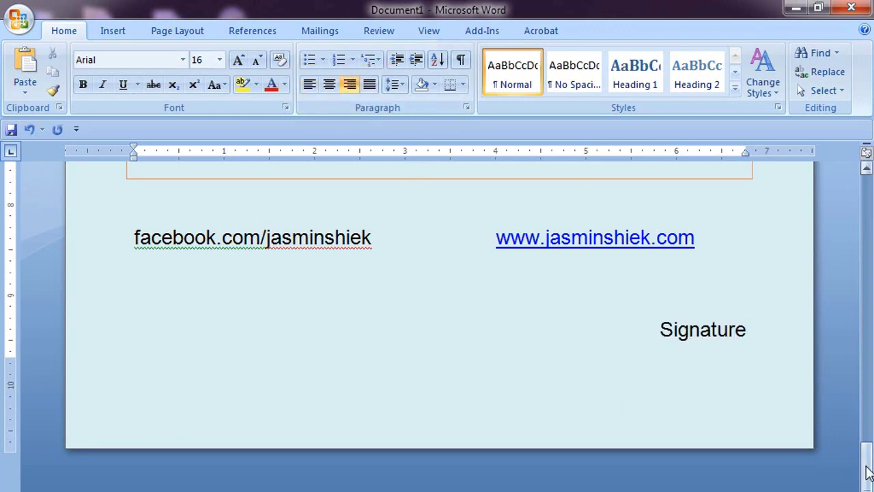
drag(867, 469, 871, 232)
- Bold the EDUCATION, EXPERIENCE, ACHIEVMENTS and DESIGN CORP headings, deleting DESIGN CORP's trailing period
scroll(473, 351, down, 5)
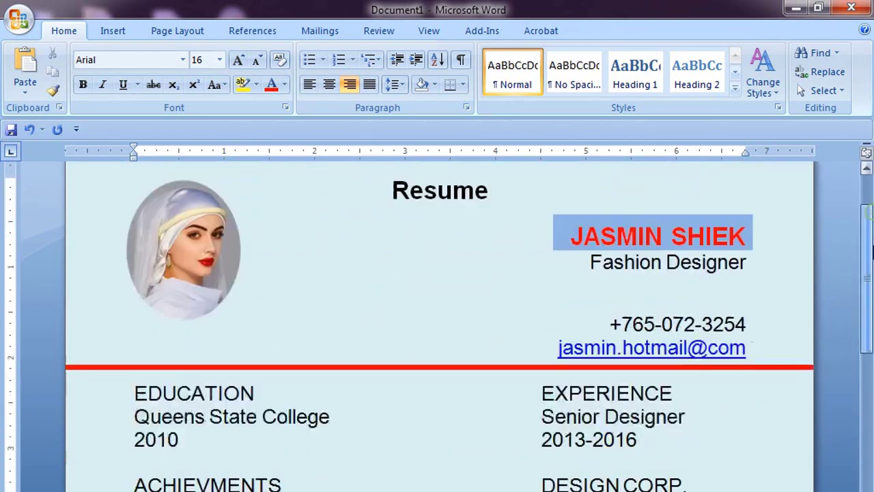
drag(134, 346, 272, 346)
click(82, 85)
drag(694, 347, 541, 346)
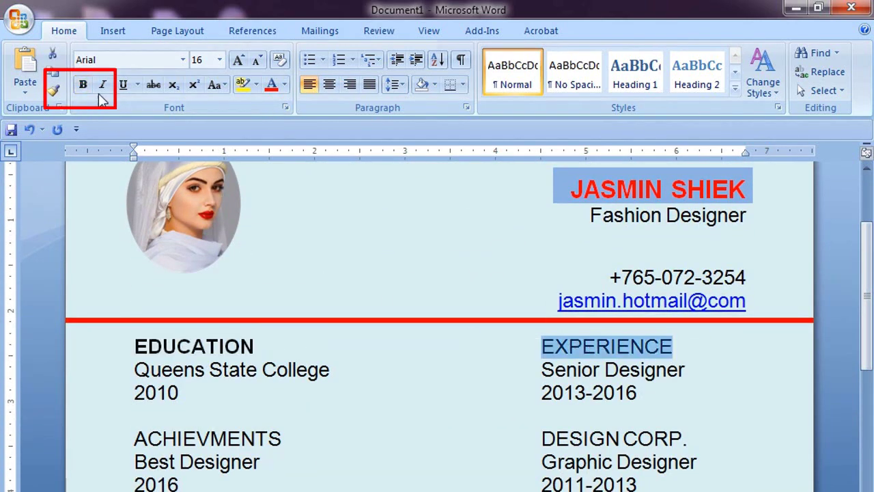
click(82, 85)
scroll(273, 328, down, 3)
drag(281, 335, 134, 335)
click(82, 85)
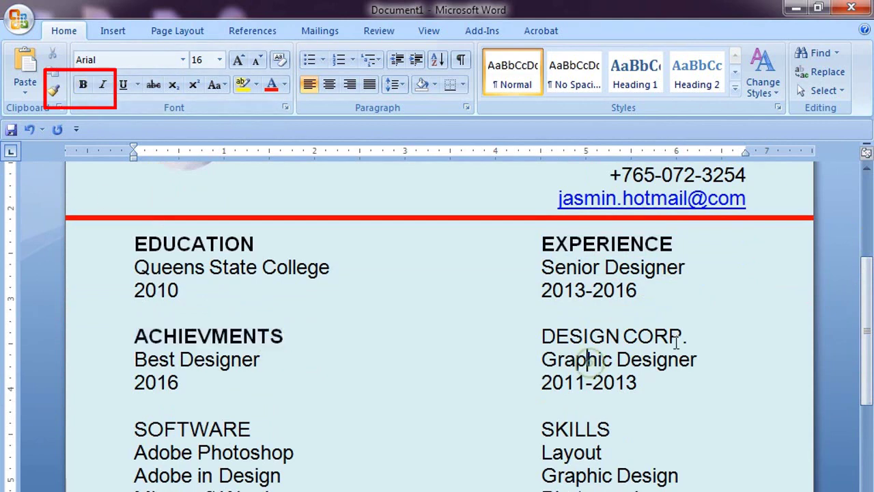
drag(687, 335, 541, 335)
click(82, 85)
click(688, 335)
key(BackSpace)
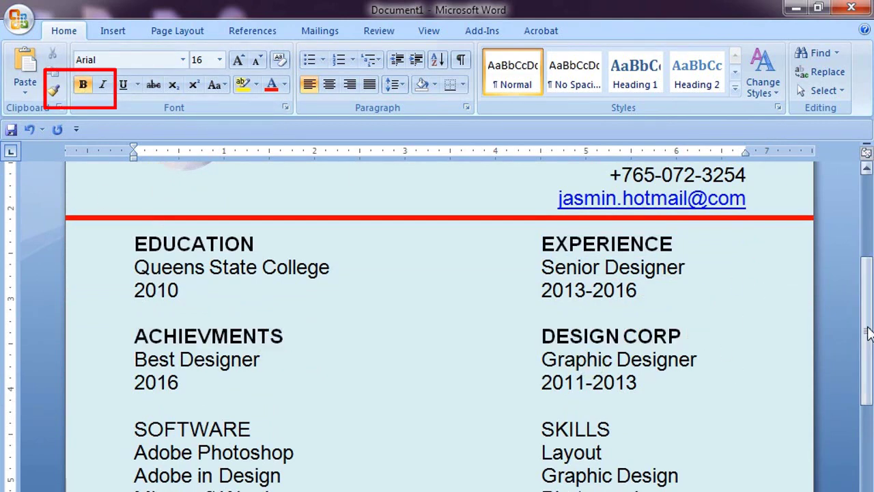
- Bold the SOFTWARE and SKILLS headings
scroll(260, 313, down, 3)
drag(259, 314, 134, 315)
click(82, 85)
drag(615, 314, 541, 314)
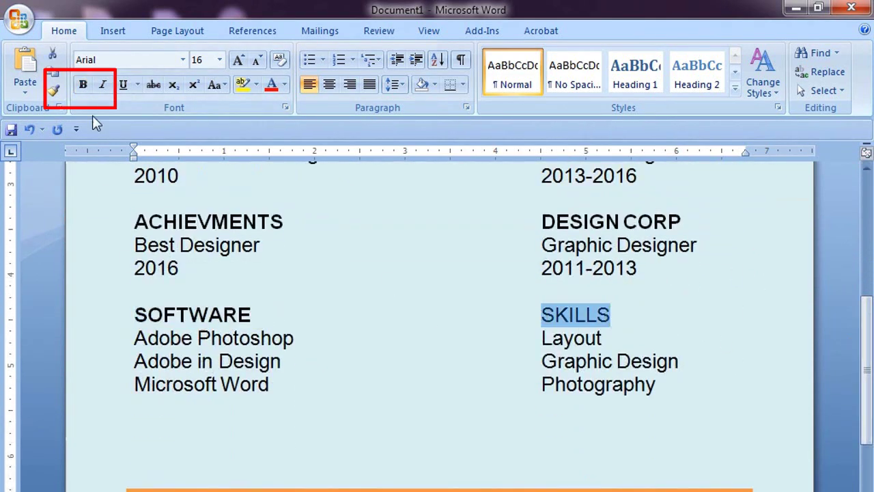
click(82, 85)
click(570, 316)
- Colour the EDUCATION, EXPERIENCE, ACHIEVMENTS and DESIGN CORP headings blue
scroll(252, 311, up, 2)
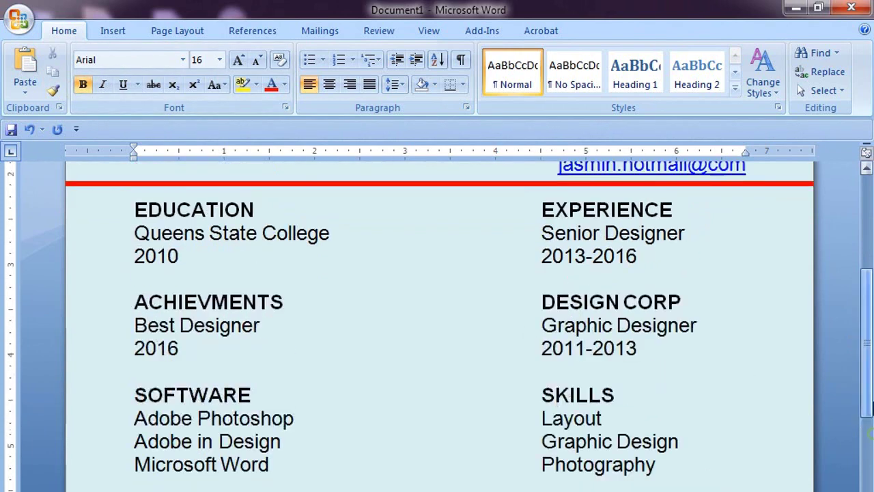
scroll(251, 311, up, 3)
drag(253, 310, 134, 310)
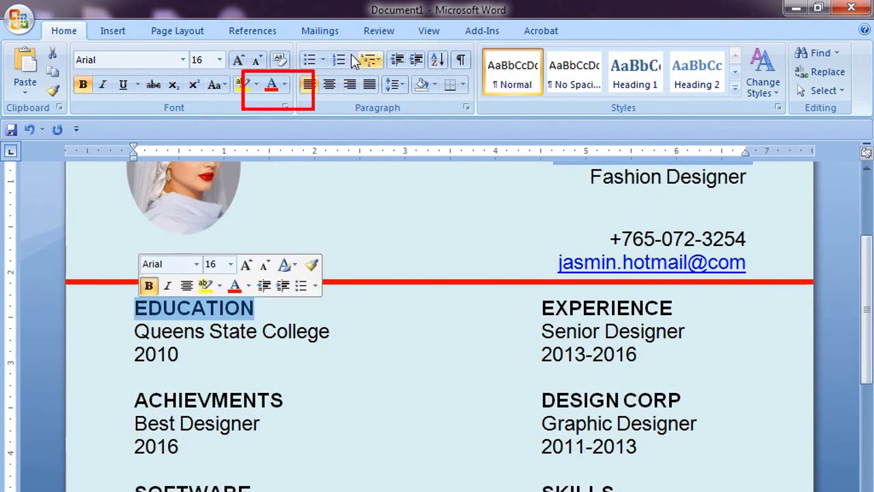
click(285, 83)
click(373, 235)
drag(676, 308, 541, 309)
click(286, 83)
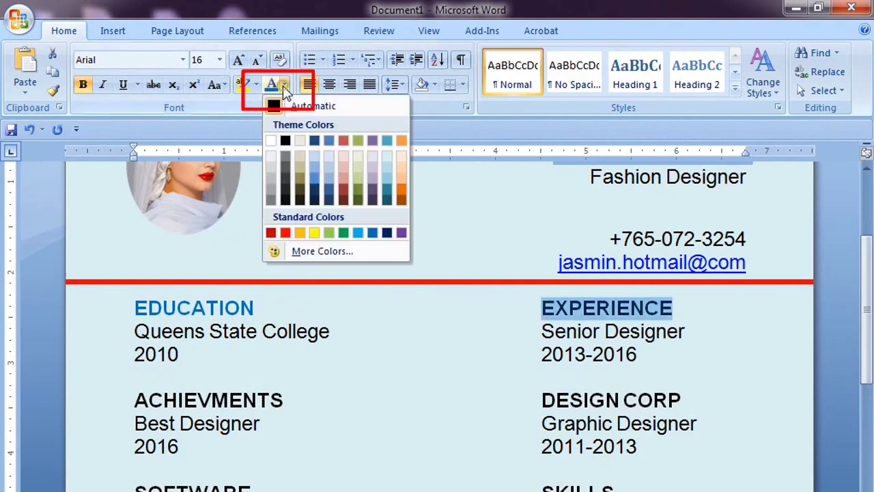
click(372, 233)
drag(294, 400, 133, 400)
click(285, 83)
click(372, 233)
click(285, 83)
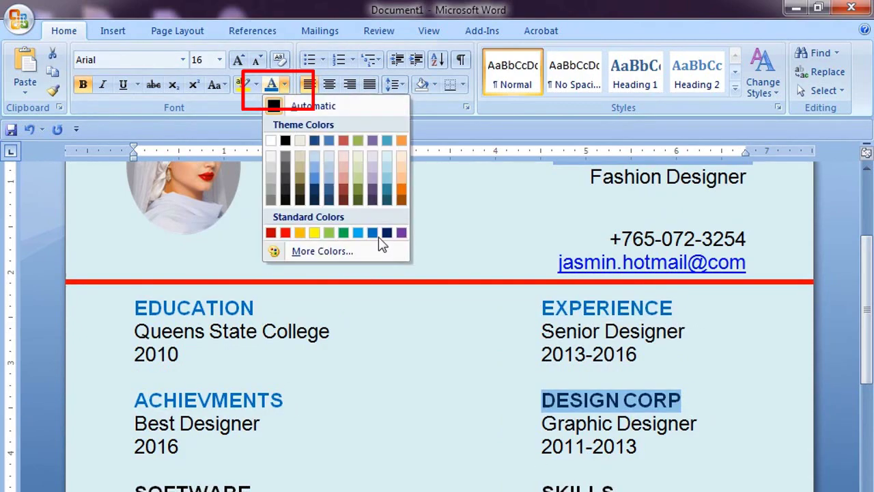
click(372, 233)
- Colour the SOFTWARE and SKILLS headings blue
scroll(267, 341, down, 2)
drag(263, 411, 134, 411)
click(285, 83)
click(372, 233)
drag(616, 412, 527, 414)
click(285, 83)
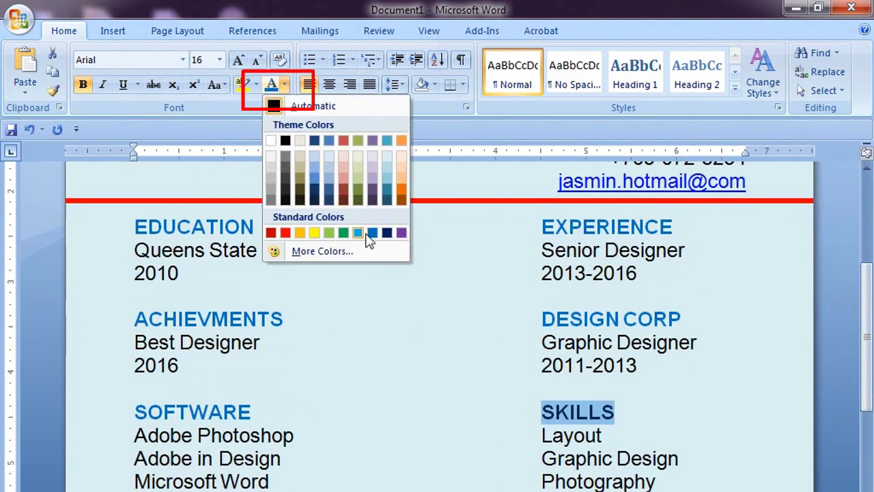
click(372, 233)
scroll(482, 312, up, 4)
scroll(482, 313, down, 6)
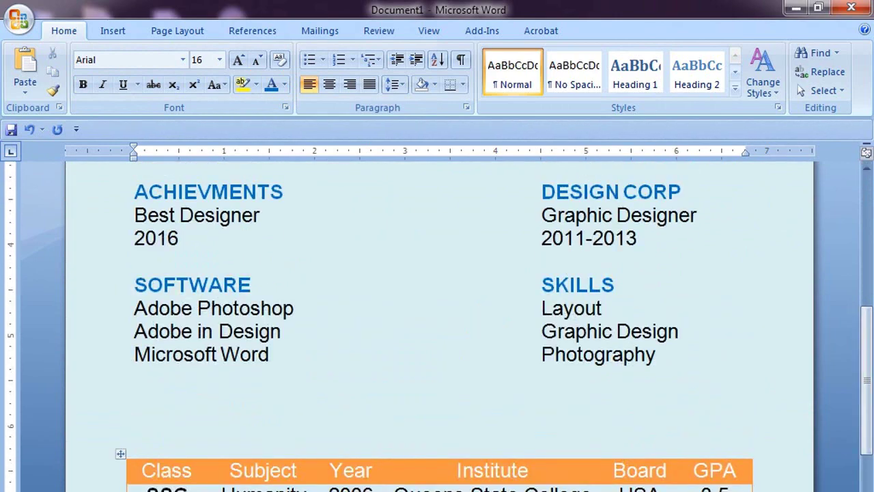
scroll(437, 327, down, 2)
scroll(437, 328, down, 1)
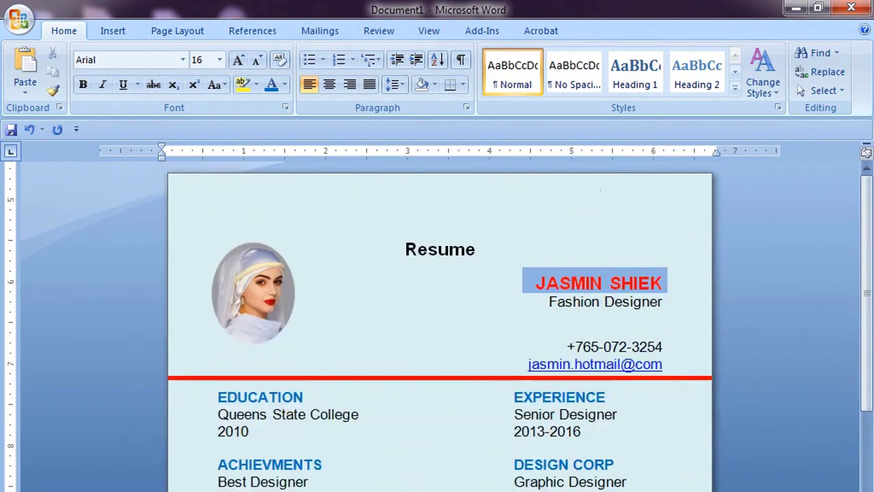
scroll(437, 327, down, 1)
scroll(437, 328, down, 1)
scroll(437, 328, down, 2)
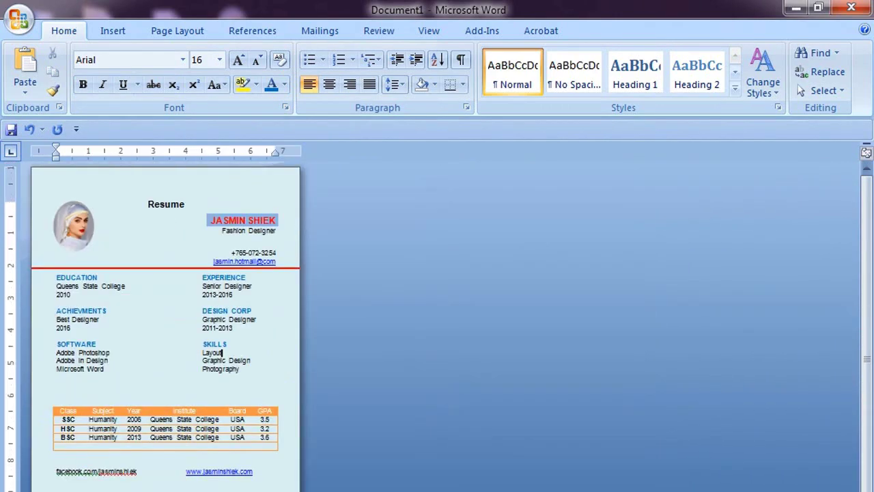
scroll(437, 328, up, 2)
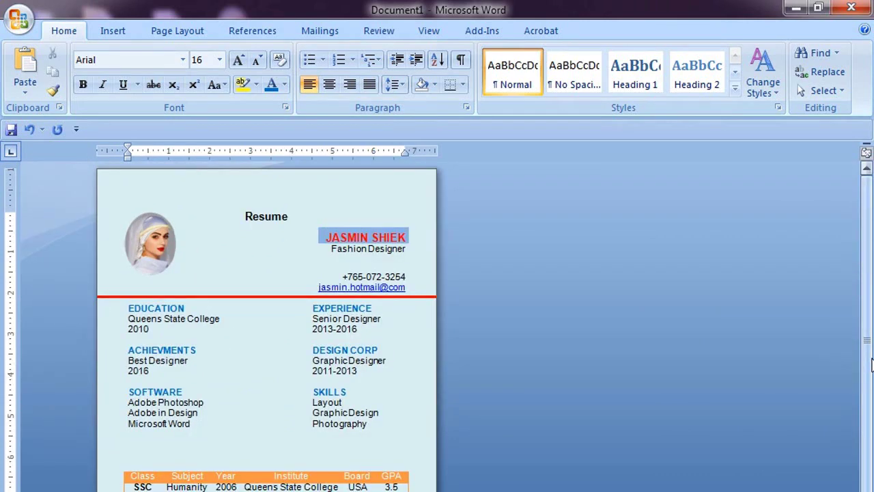
scroll(437, 328, down, 1)
scroll(437, 328, down, 1)
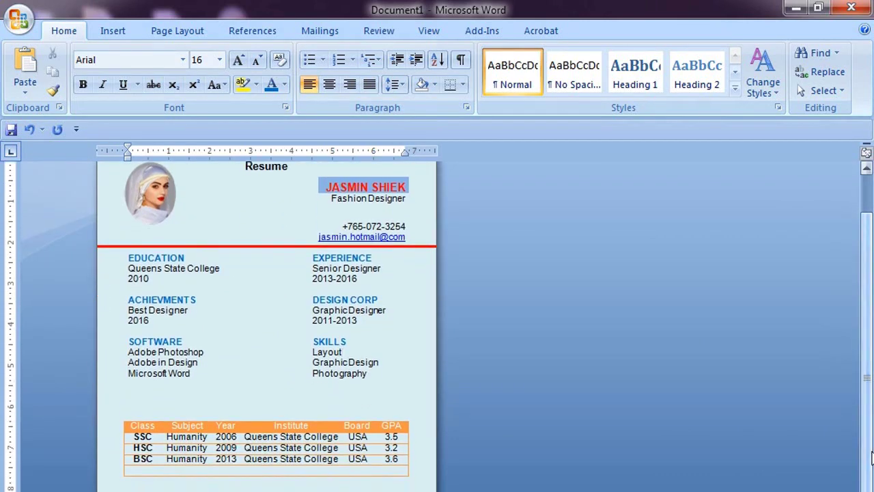
scroll(437, 328, down, 2)
scroll(438, 327, up, 2)
scroll(437, 328, up, 1)
scroll(438, 328, up, 1)
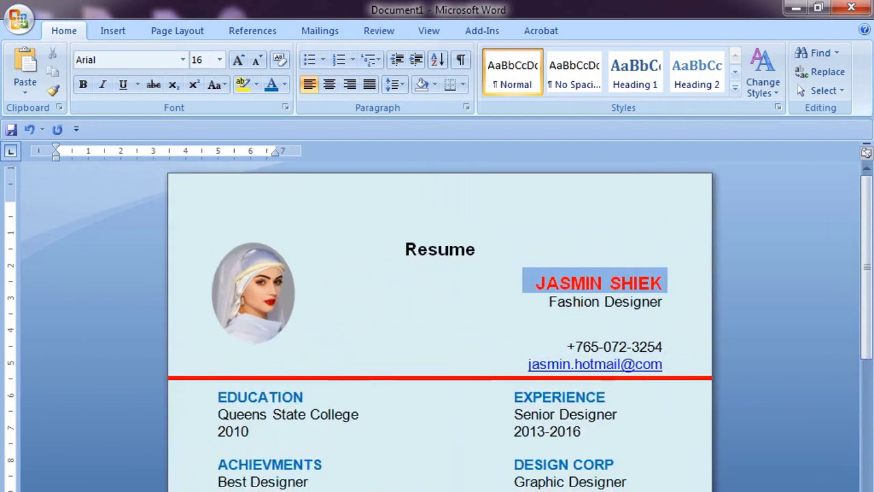
scroll(437, 328, up, 2)
scroll(437, 328, down, 5)
drag(870, 415, 871, 236)
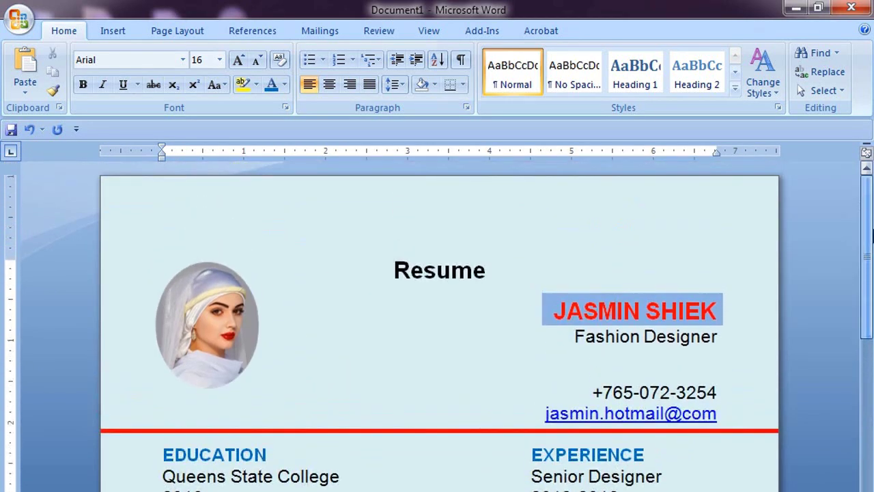
drag(872, 236, 873, 442)
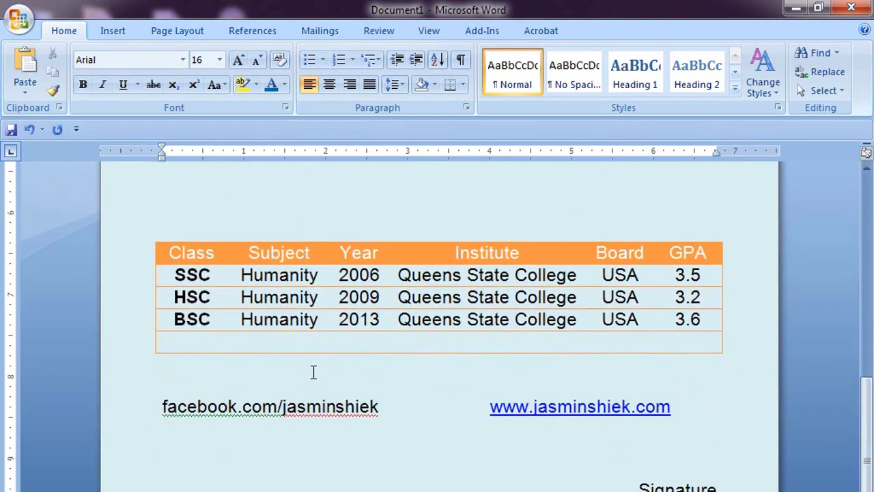
click(261, 346)
click(371, 344)
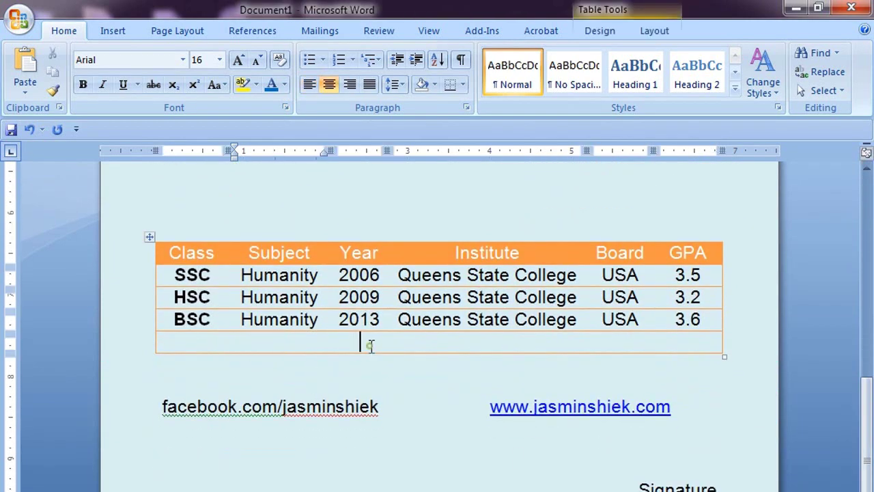
click(412, 343)
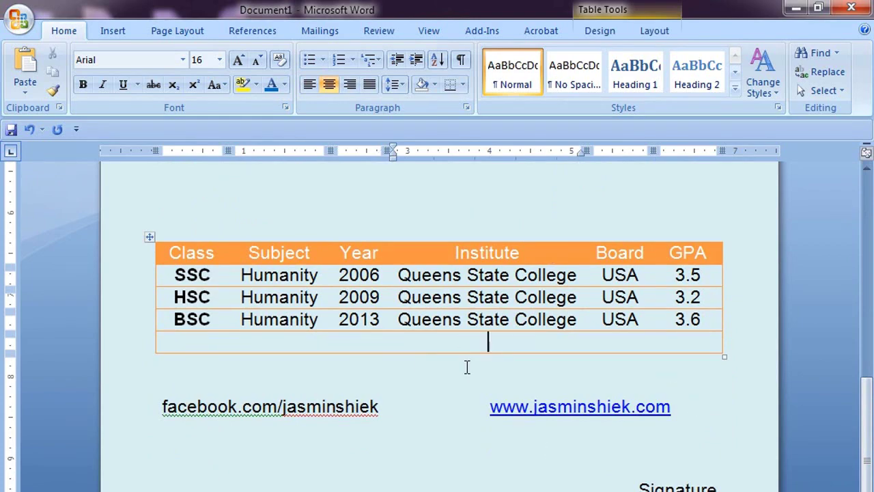